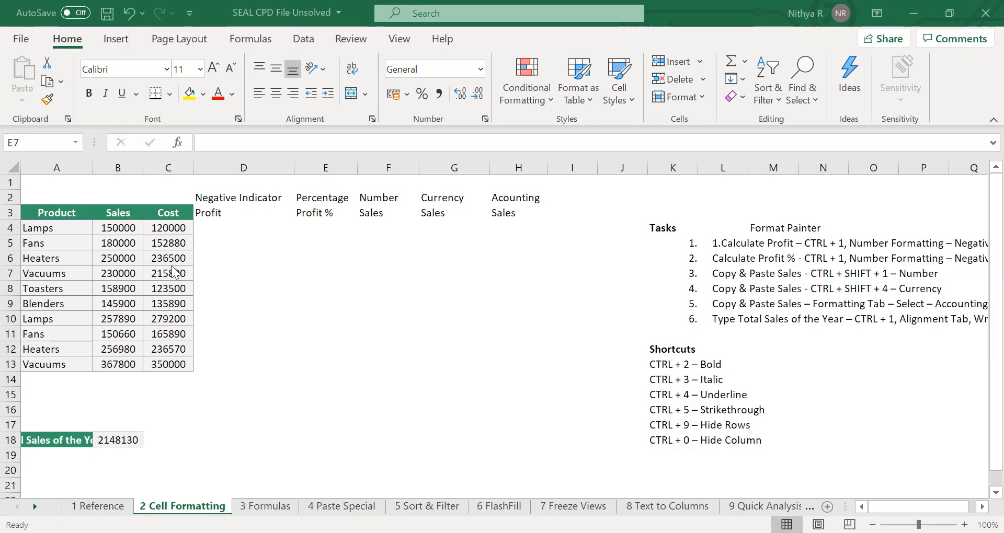
click(218, 106)
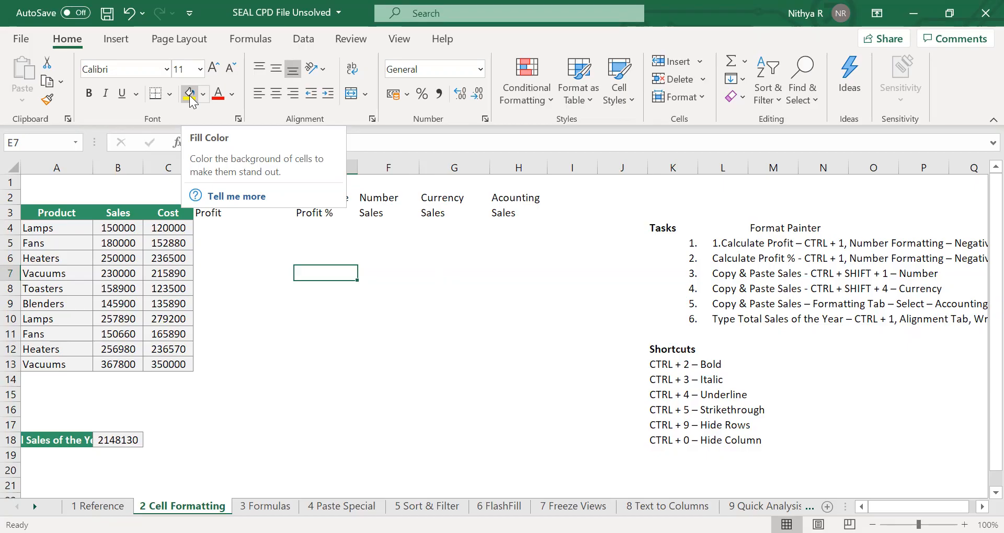
click(228, 239)
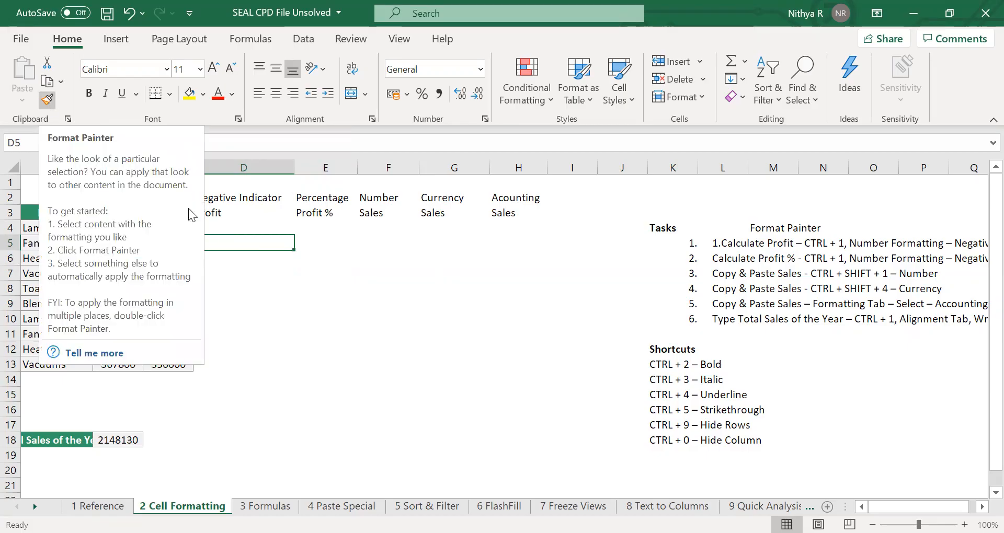
click(307, 256)
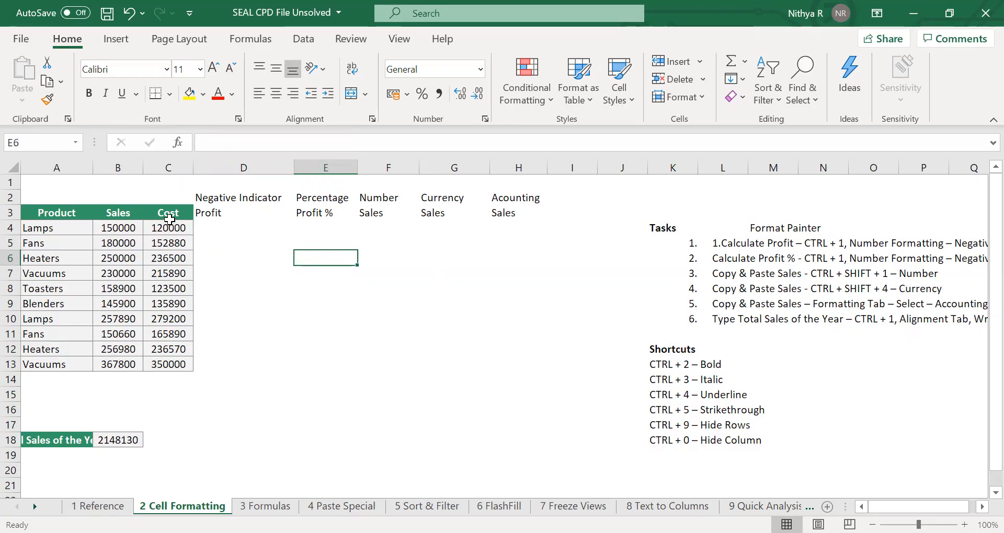
Copy the formatting of the Cost column C3:C13 onto D3:H13 with the Format Painter.
drag(169, 216, 169, 226)
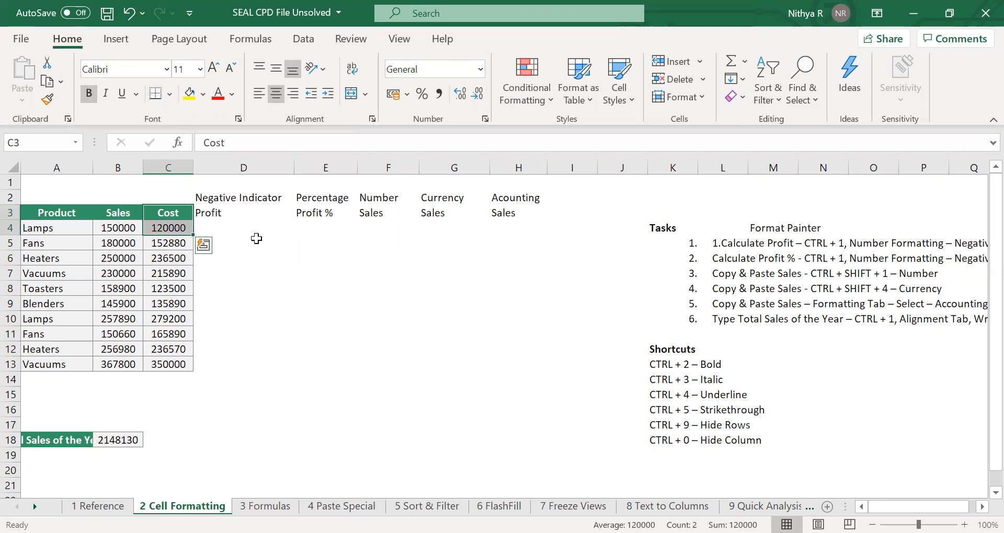
drag(178, 209, 158, 362)
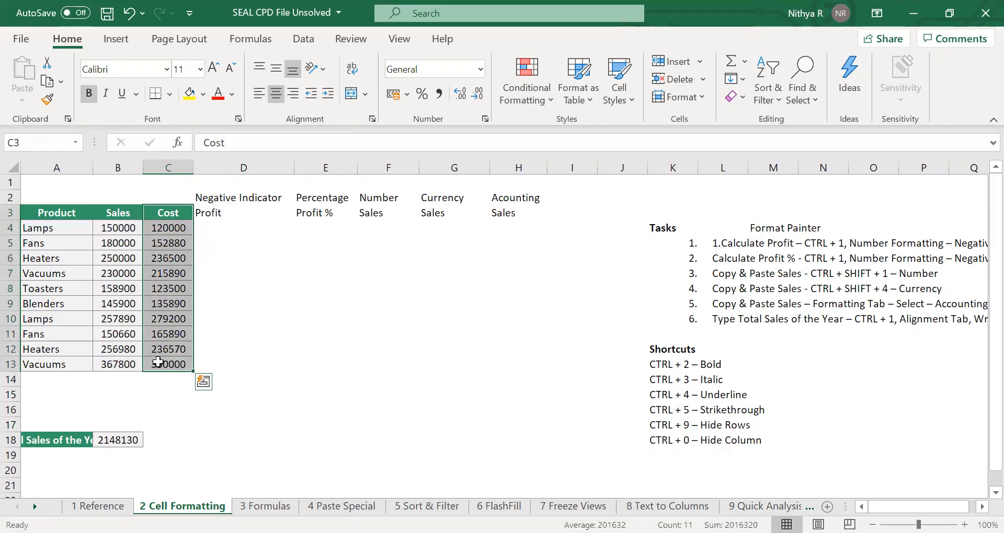
click(47, 99)
mouse_move(225, 212)
mouse_down()
mouse_move(439, 264)
mouse_move(504, 294)
mouse_move(503, 370)
mouse_up()
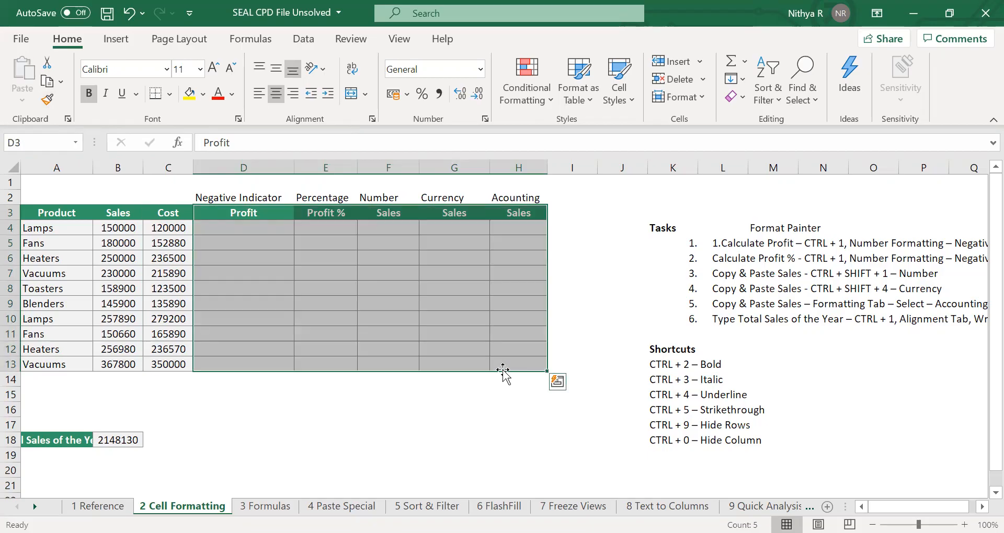
click(482, 422)
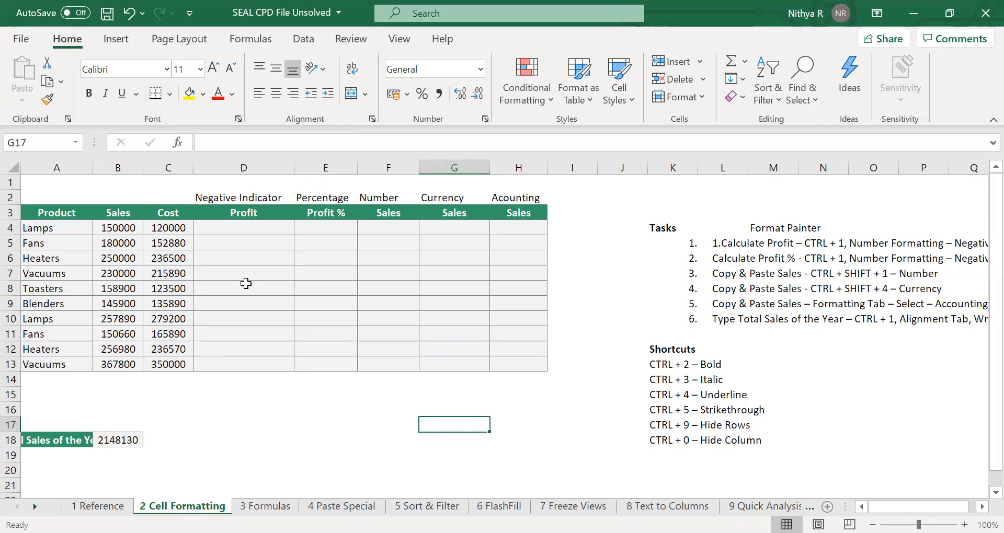
click(261, 227)
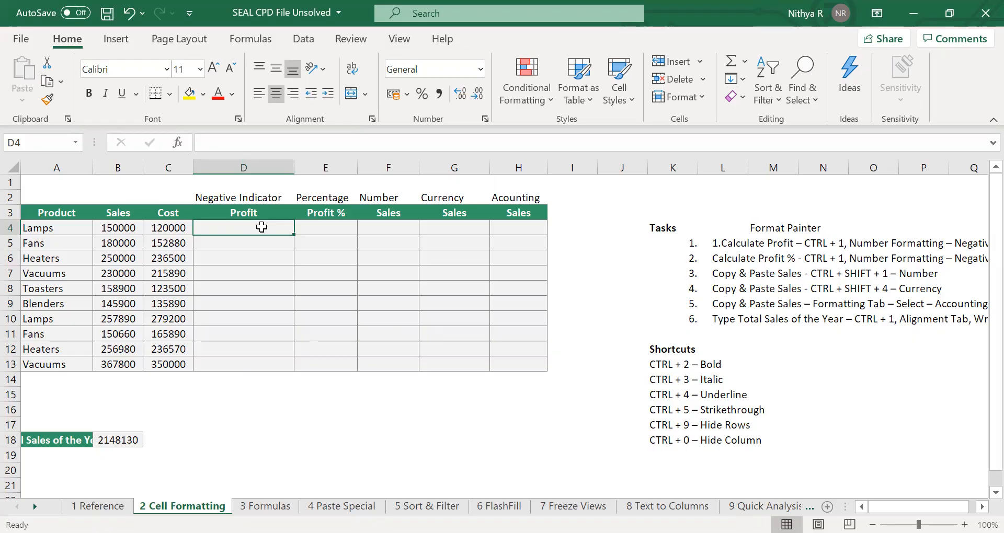
text(=)
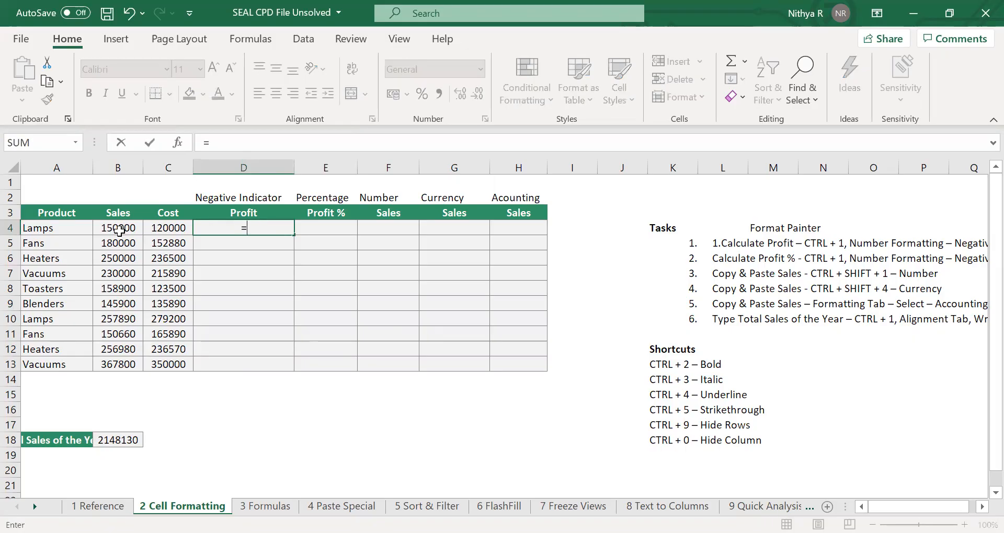
key(Escape)
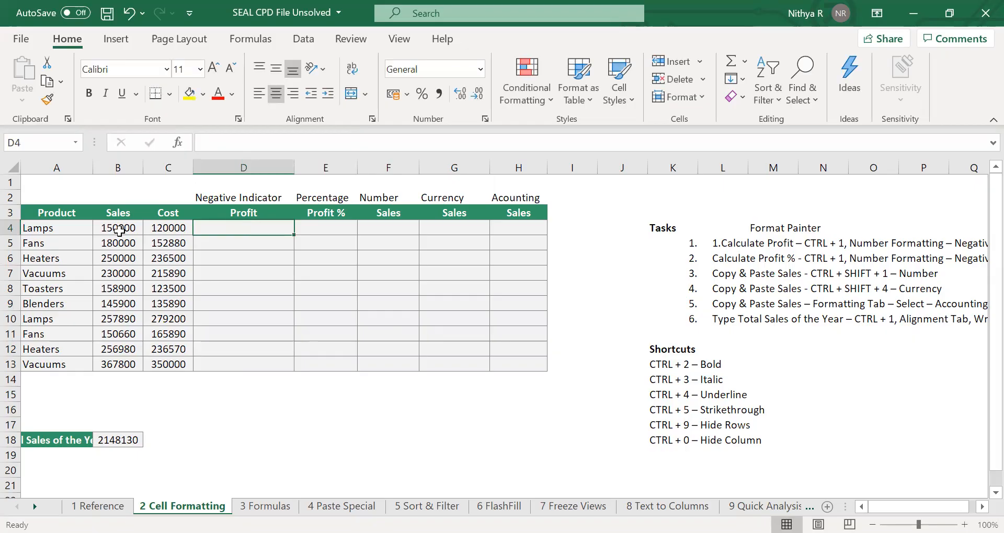
Enter the profit formula =B4-C4 in cell D4.
key(ctrl+F1)
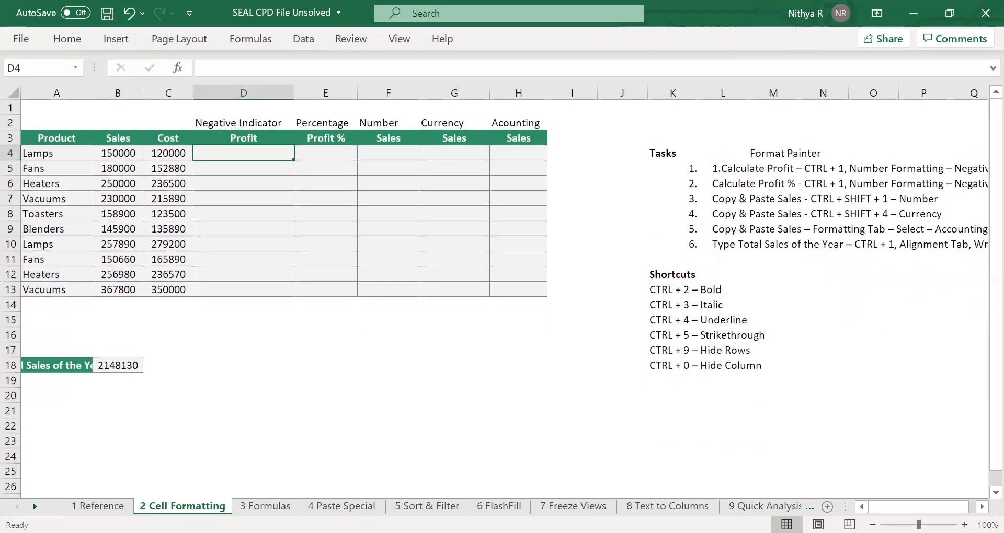
click(964, 525)
click(965, 524)
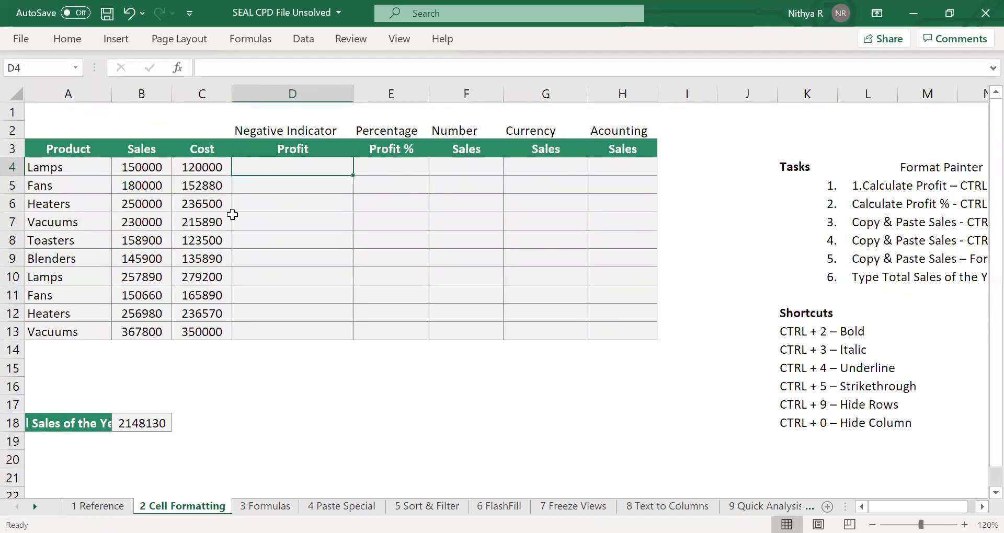
text(=)
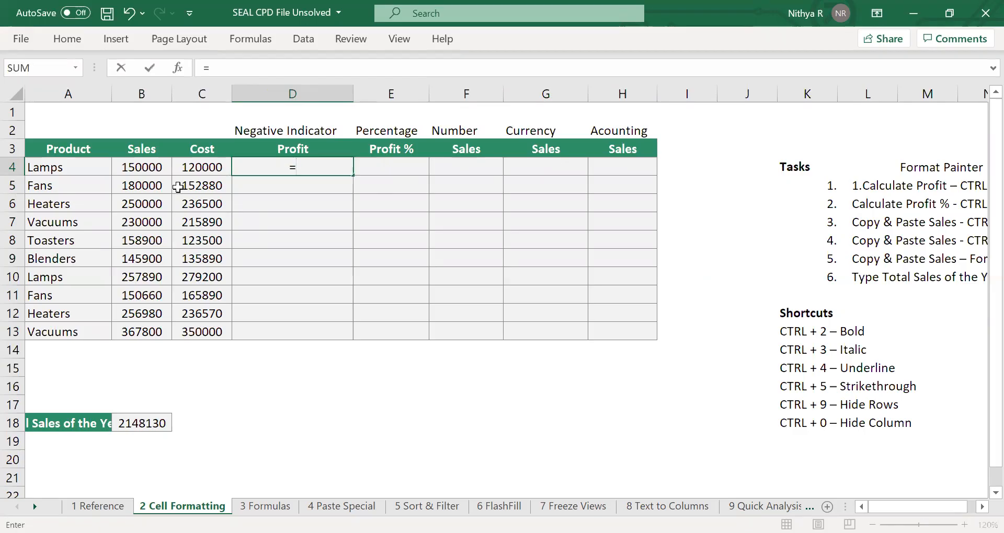
click(148, 169)
text(-)
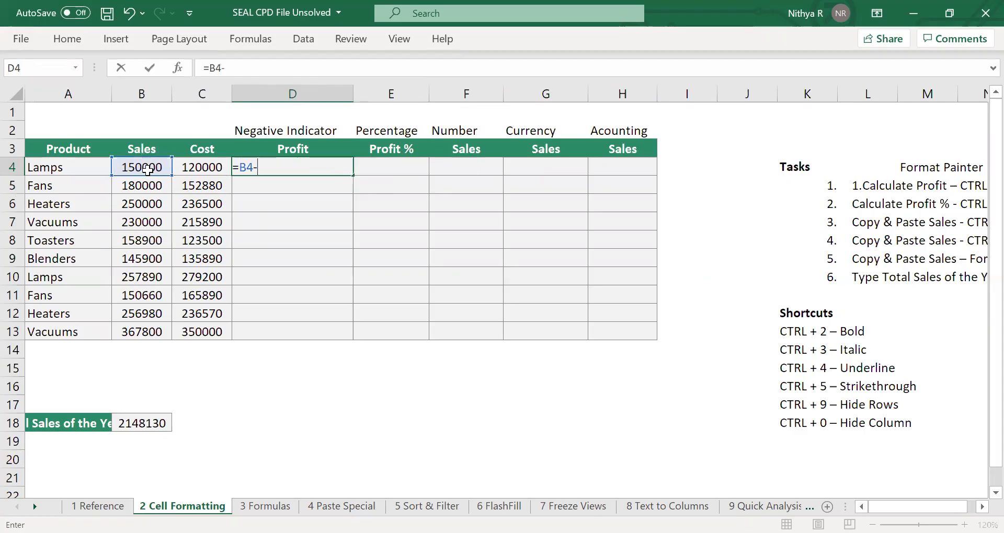
click(197, 167)
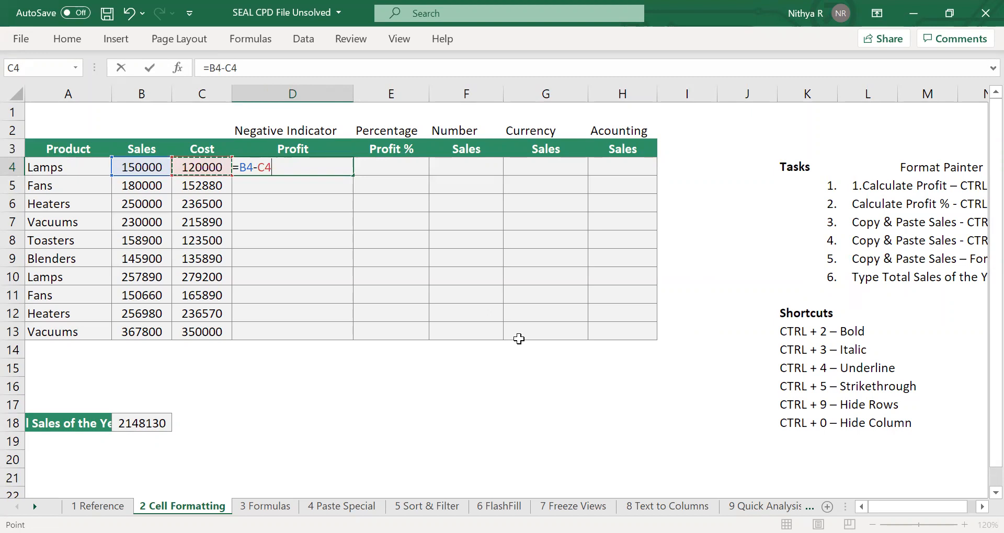
key(Return)
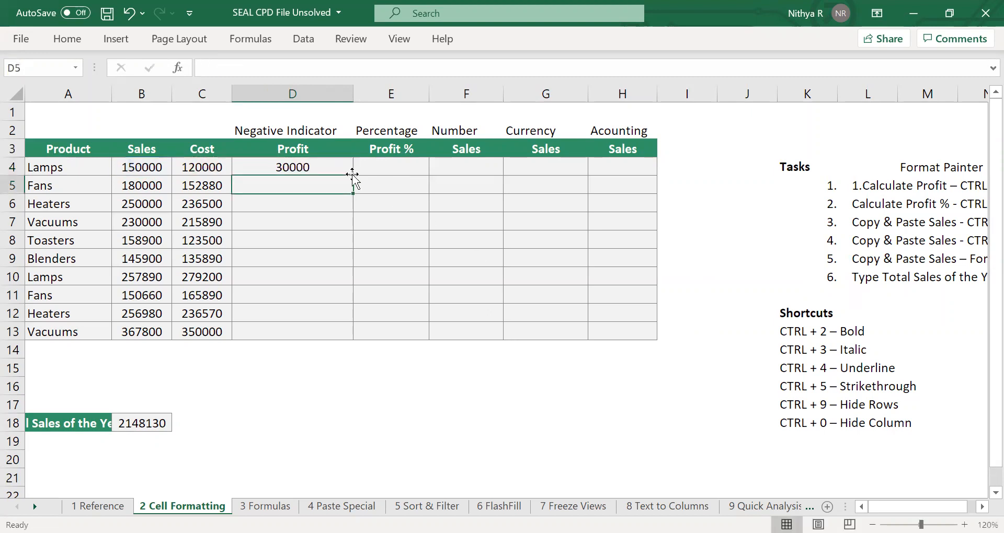
Fill the profit formula down from D4 to D13.
click(327, 168)
drag(331, 244, 301, 330)
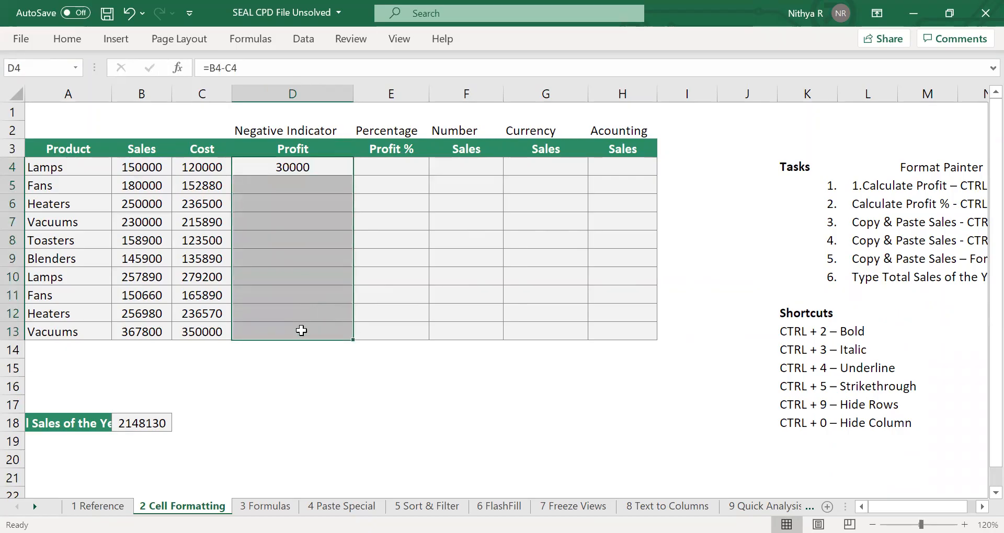
key(ctrl+d)
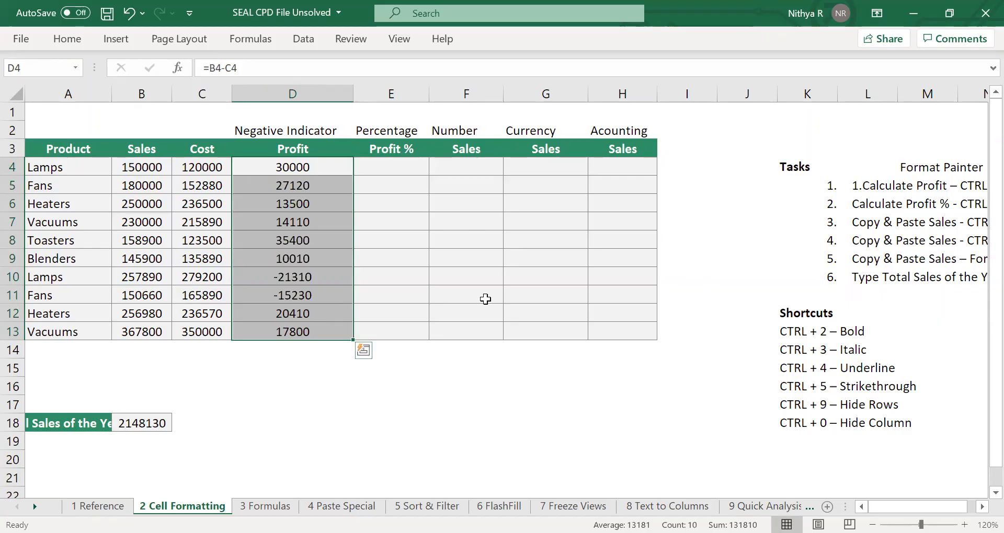
Enter the profit percentage formula =D4/B4 in cell E4.
click(392, 167)
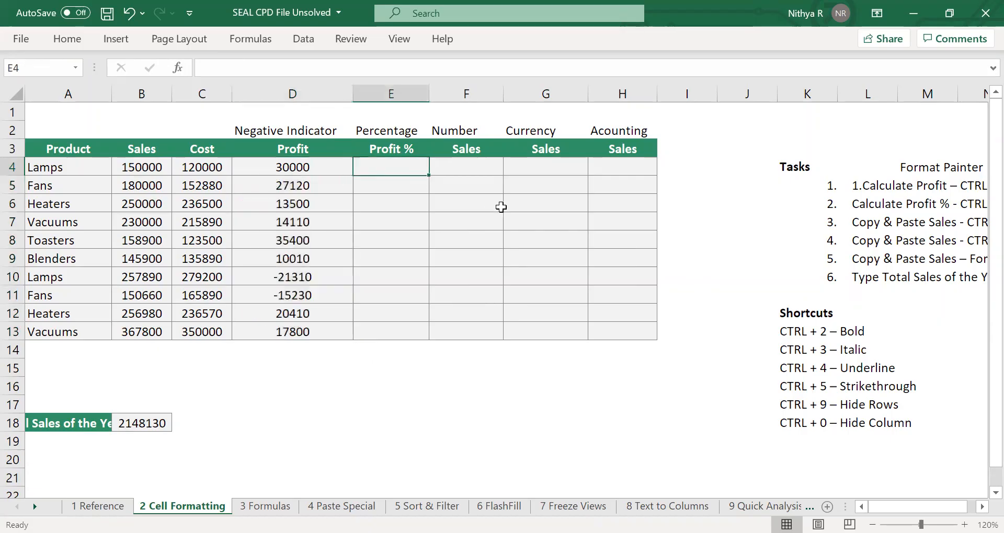
text(=)
click(301, 162)
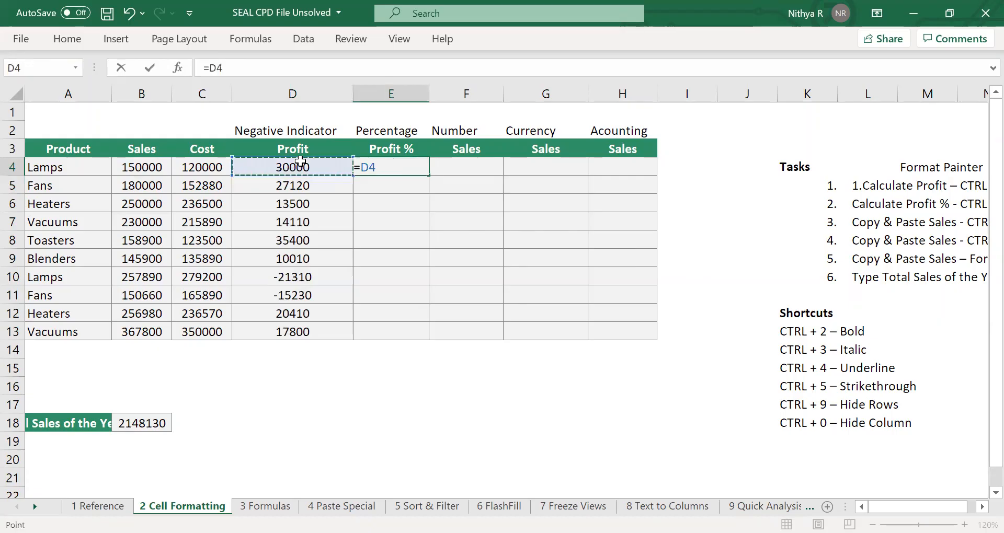
text(/)
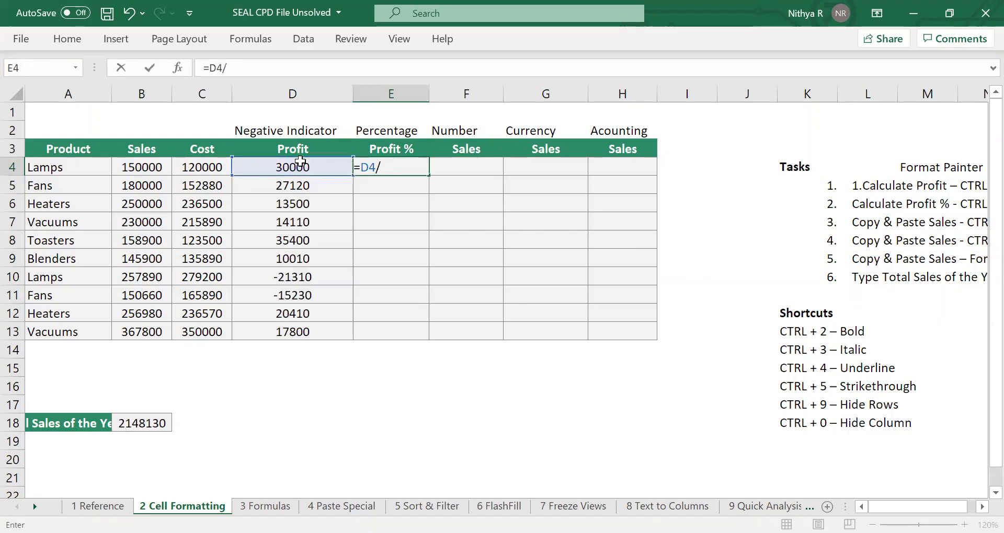
click(149, 168)
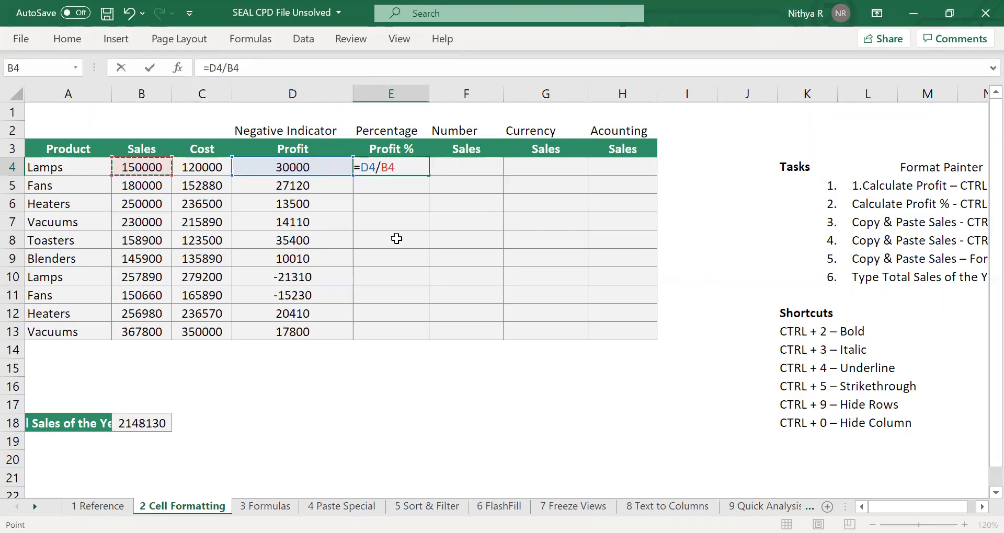
key(Return)
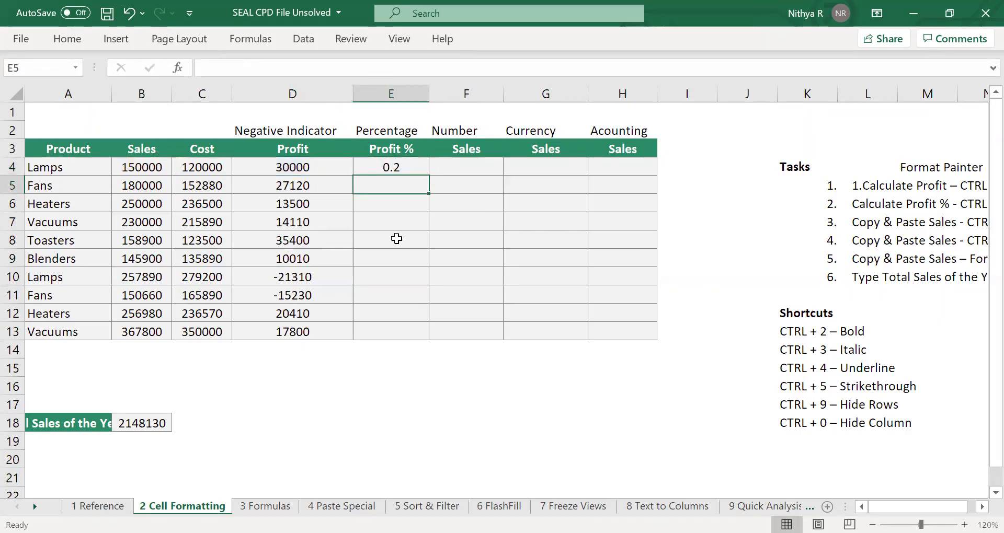
Fill the profit percentage formula down from E4 to E13.
click(413, 167)
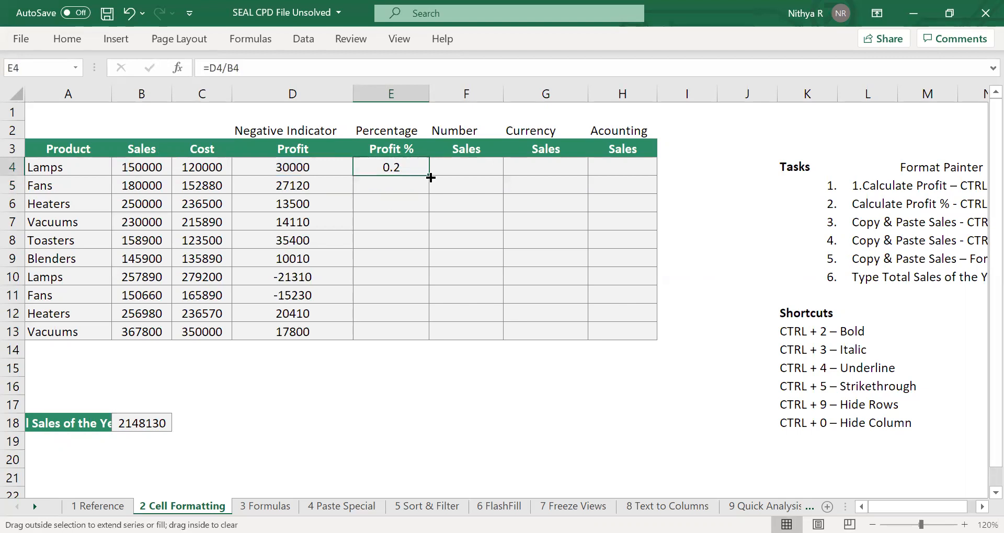
double_click(429, 177)
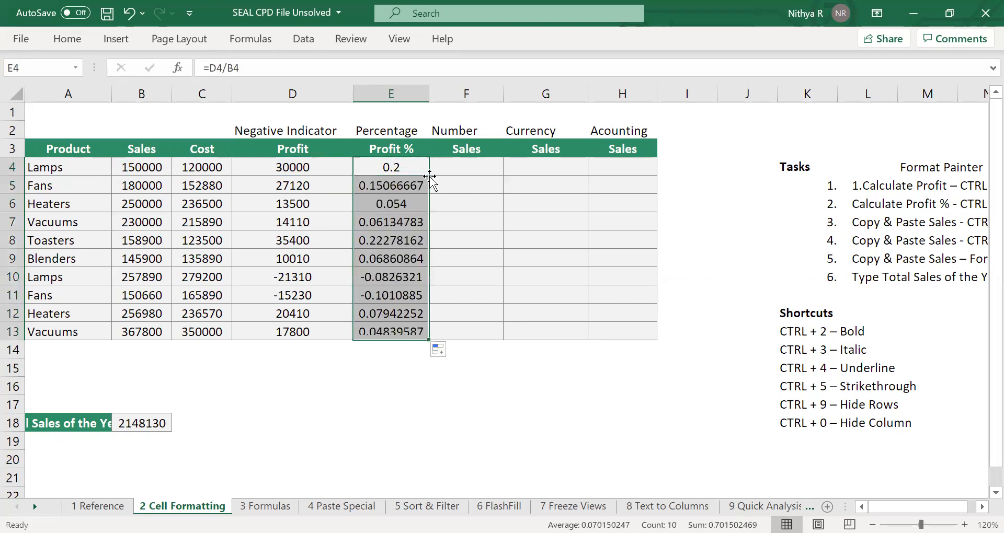
click(468, 189)
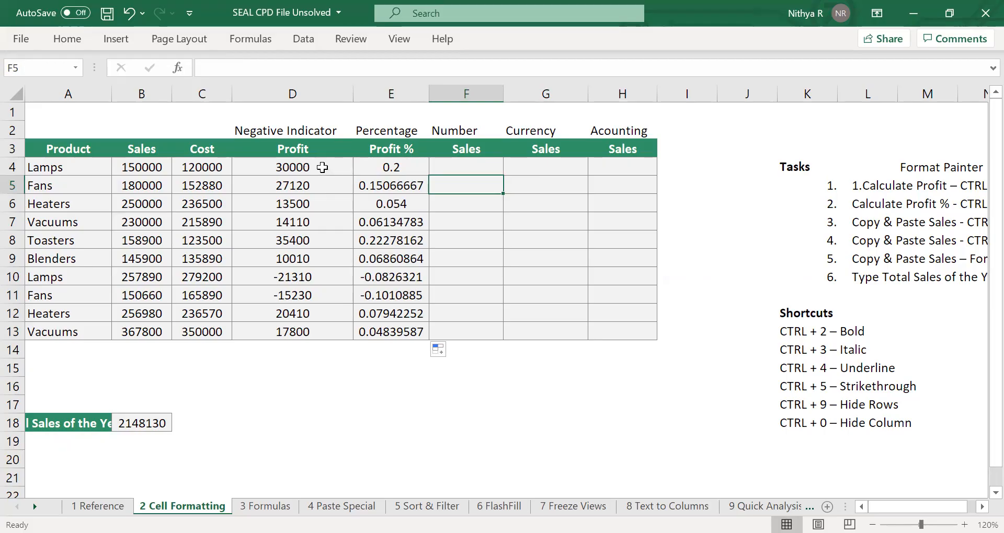
Format the profit cells D4:D13 as Number with 0 decimal places, a 1000 separator and red negative numbers.
click(322, 168)
drag(326, 296, 327, 332)
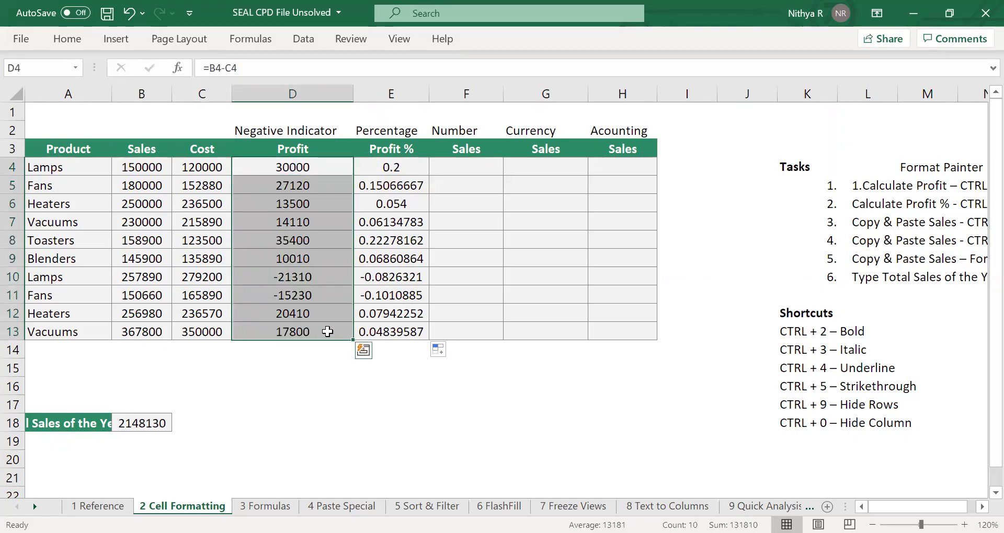
key(ctrl+1)
key(ctrl+1)
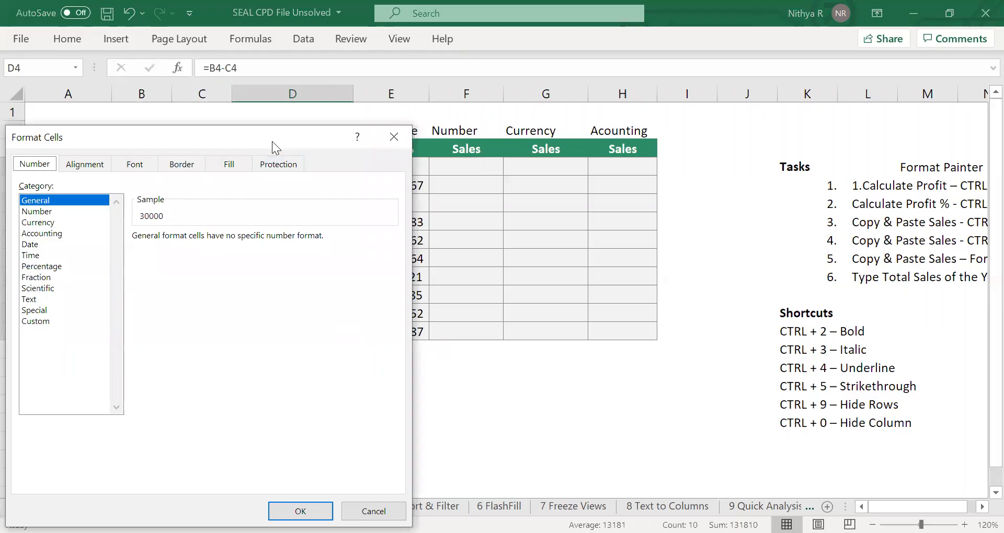
drag(272, 141, 805, 56)
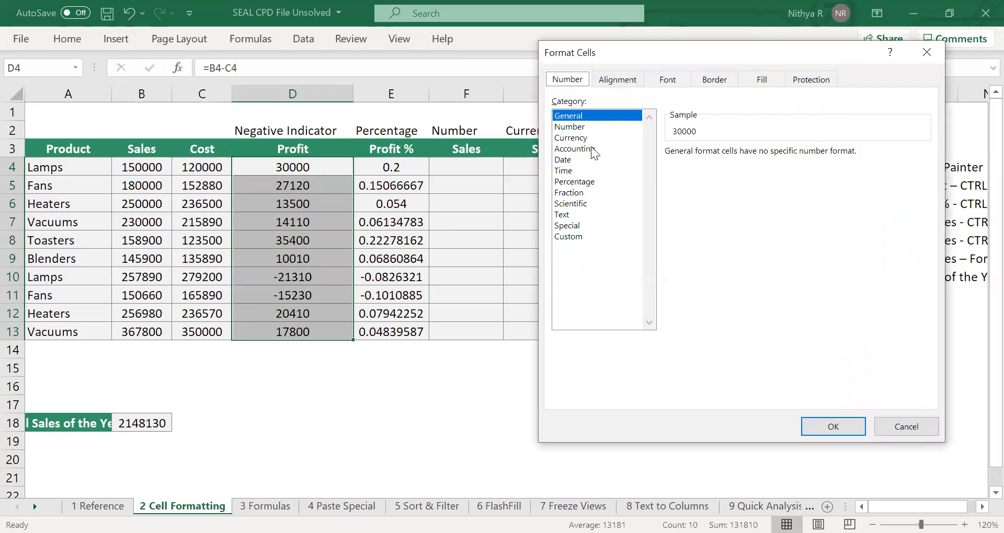
click(569, 127)
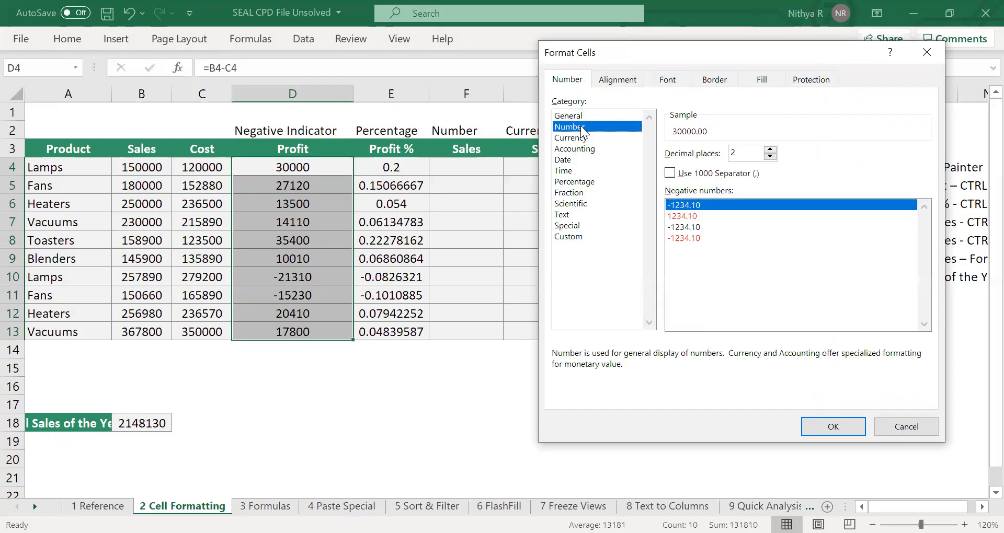
click(670, 177)
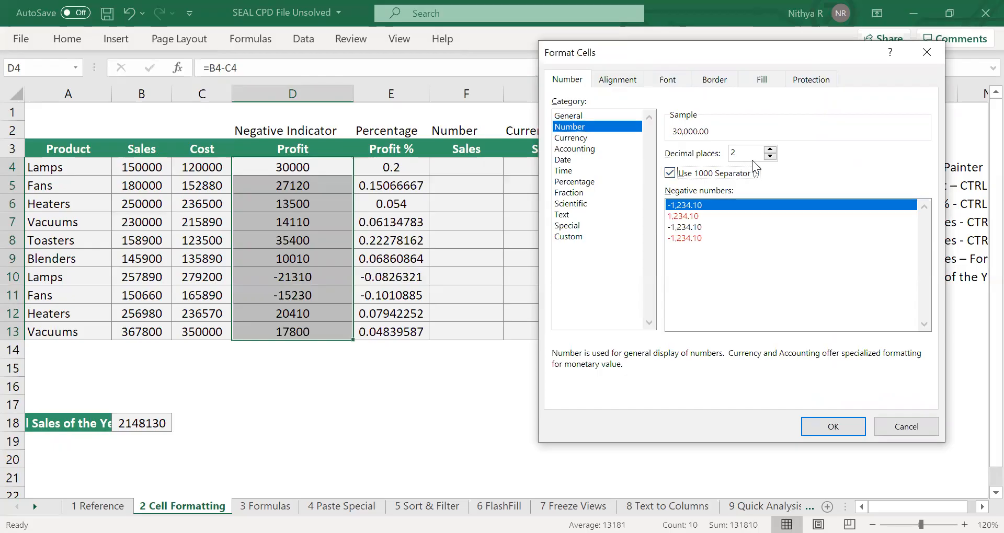
click(769, 156)
click(770, 156)
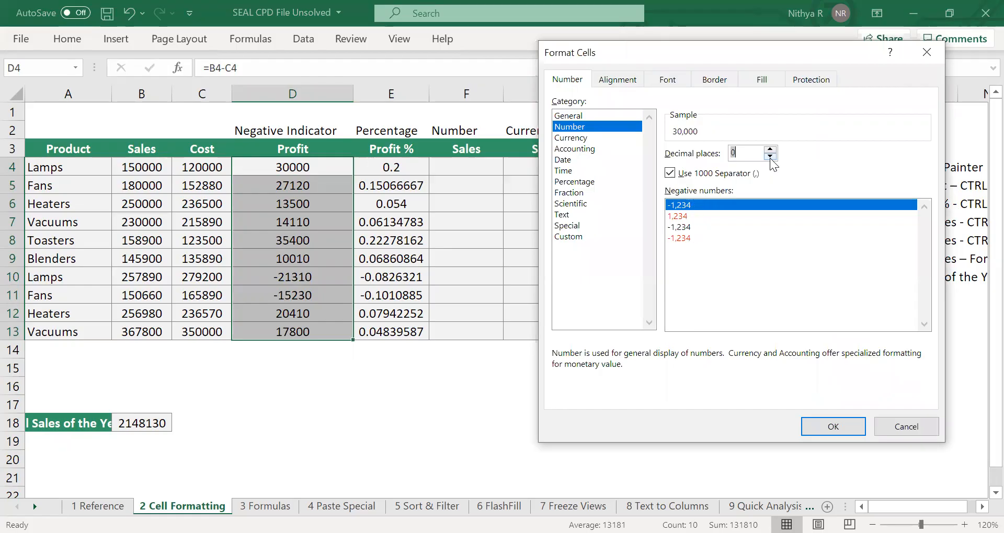
click(687, 238)
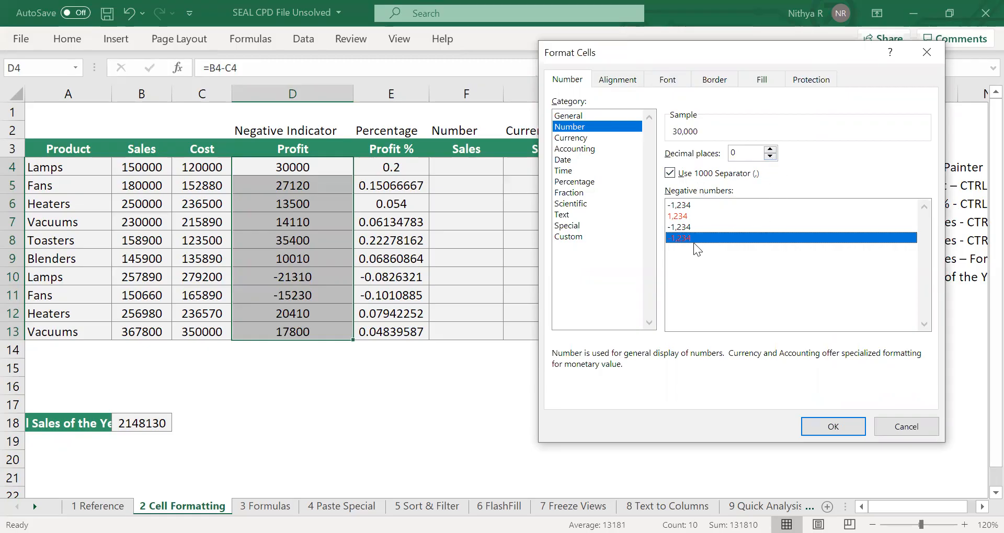
click(825, 425)
click(580, 439)
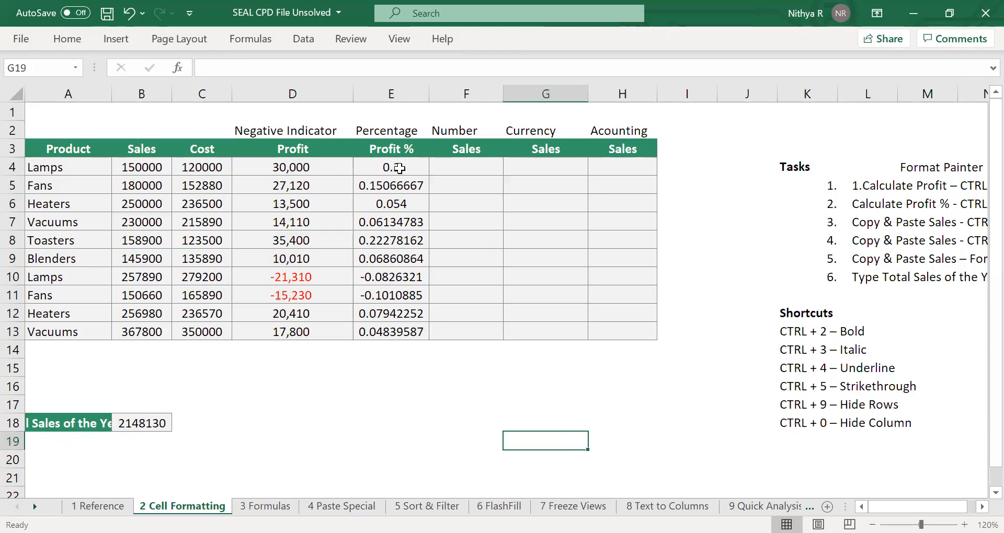
Format the profit % cells E4:E13 as Percentage with 2 decimal places.
drag(399, 168, 384, 325)
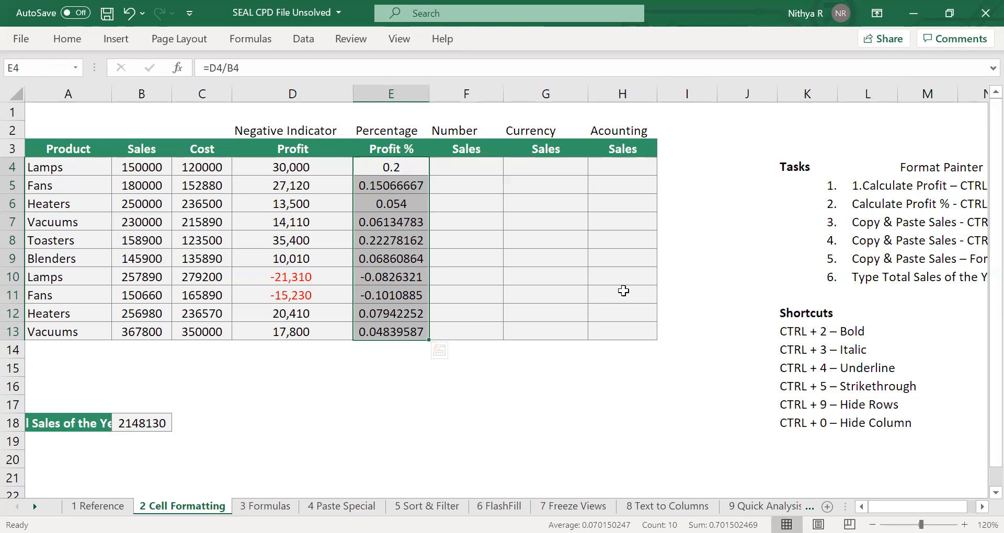
key(ctrl+1)
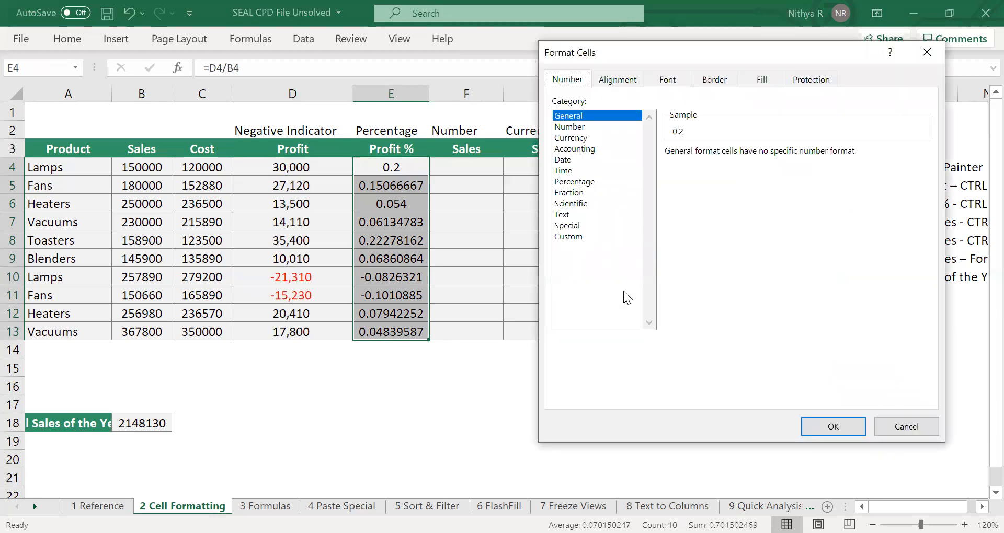
click(582, 181)
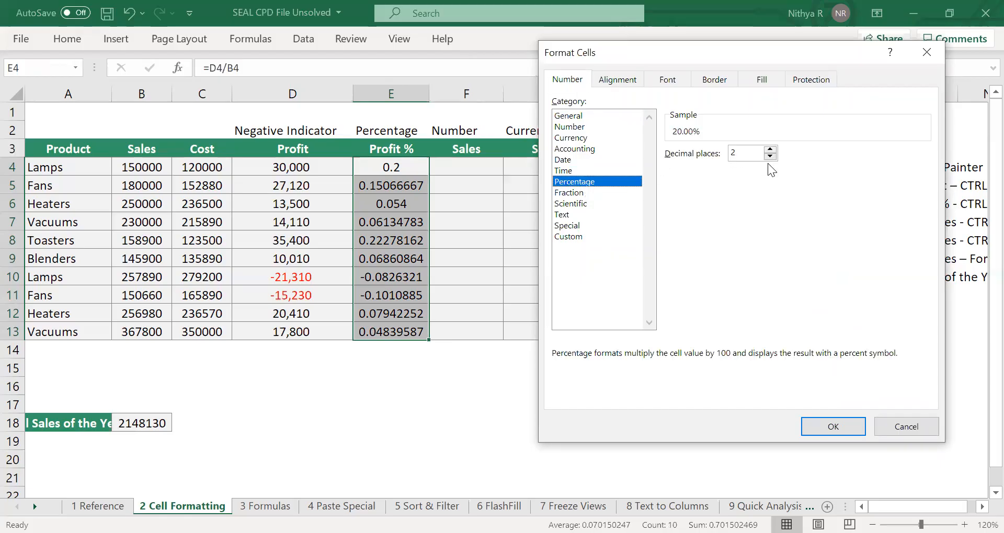
click(833, 422)
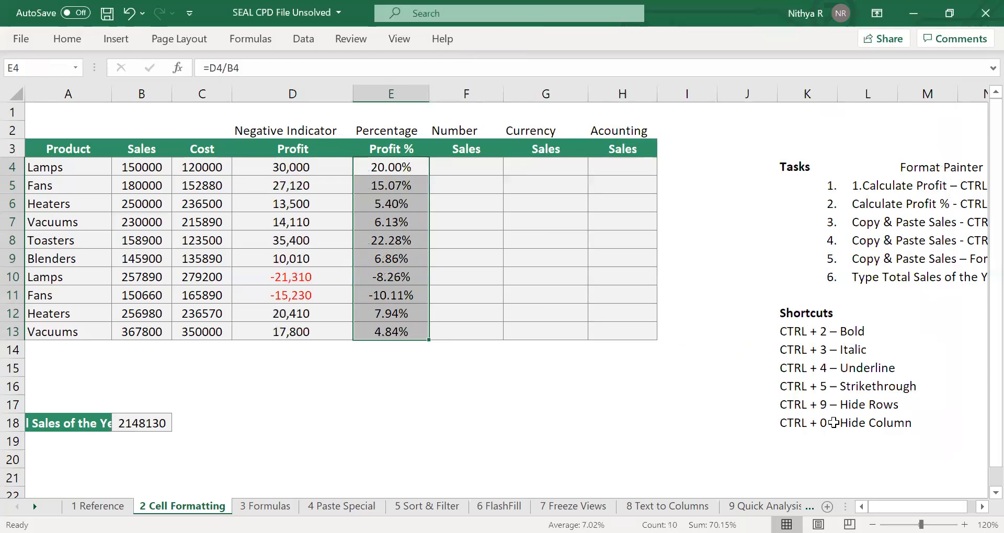
Undo the percentage format and apply the Percent style with no decimals to E4:E13.
key(ctrl+z)
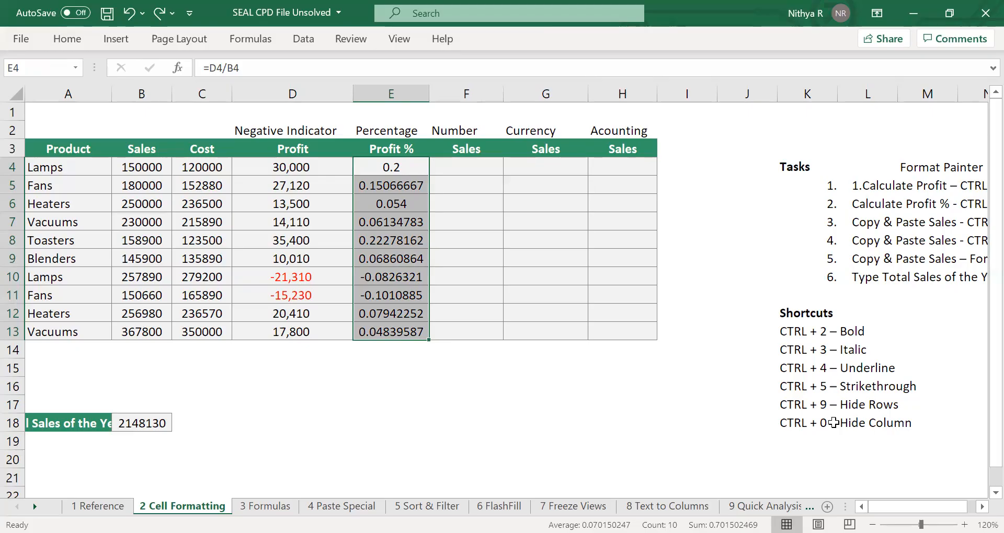
key(ctrl+shift+5)
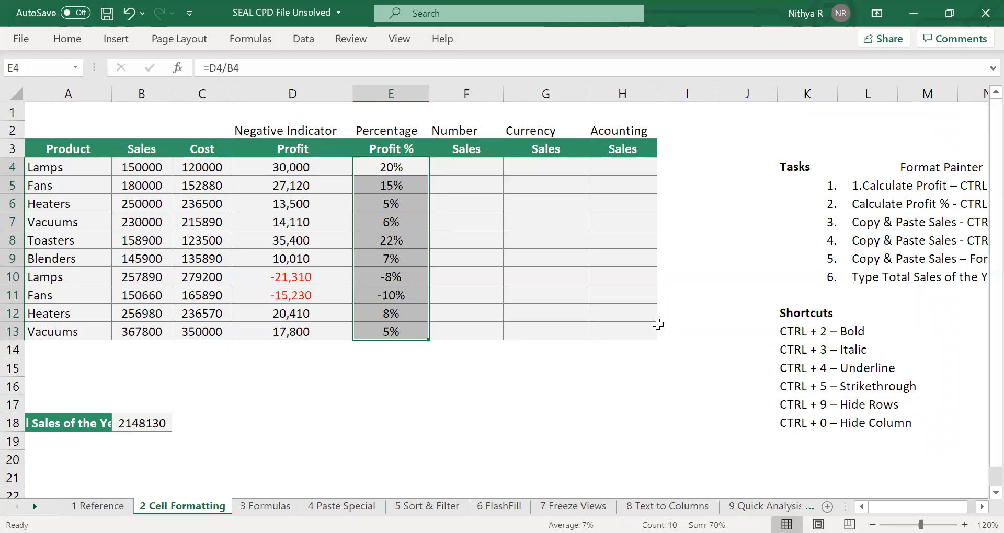
click(565, 199)
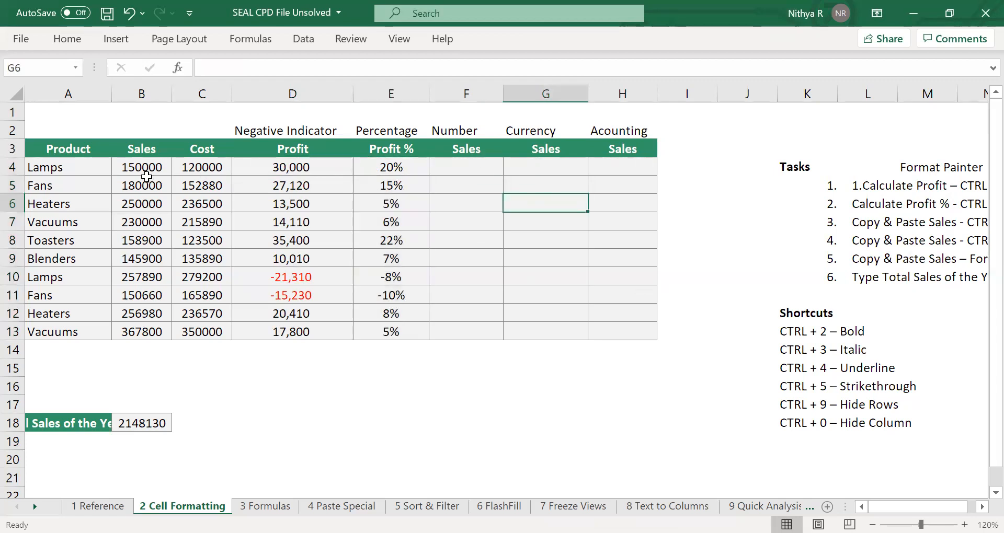
Copy the sales values B4:B13 and paste them into the three Sales columns F4:H13.
drag(138, 170, 147, 327)
key(ctrl+c)
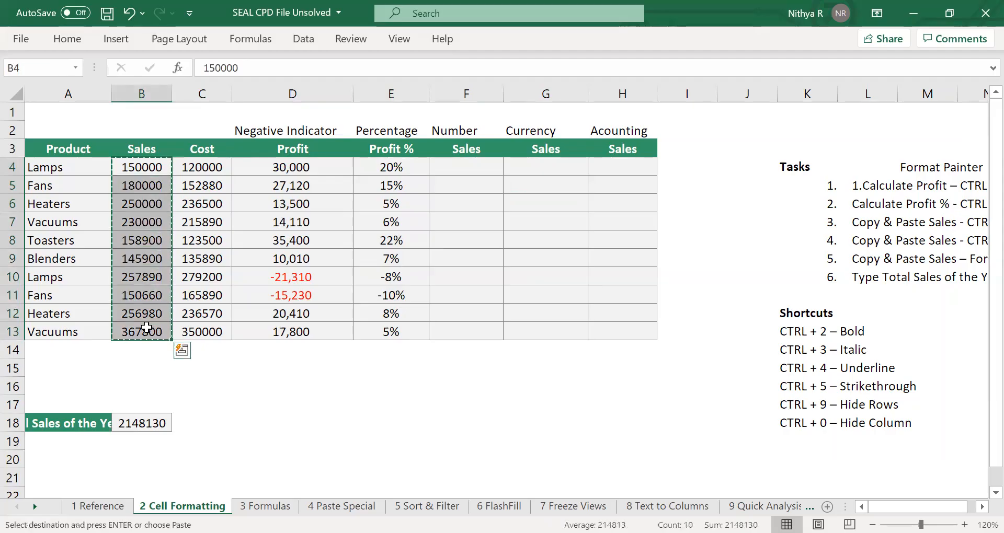
drag(466, 170, 603, 332)
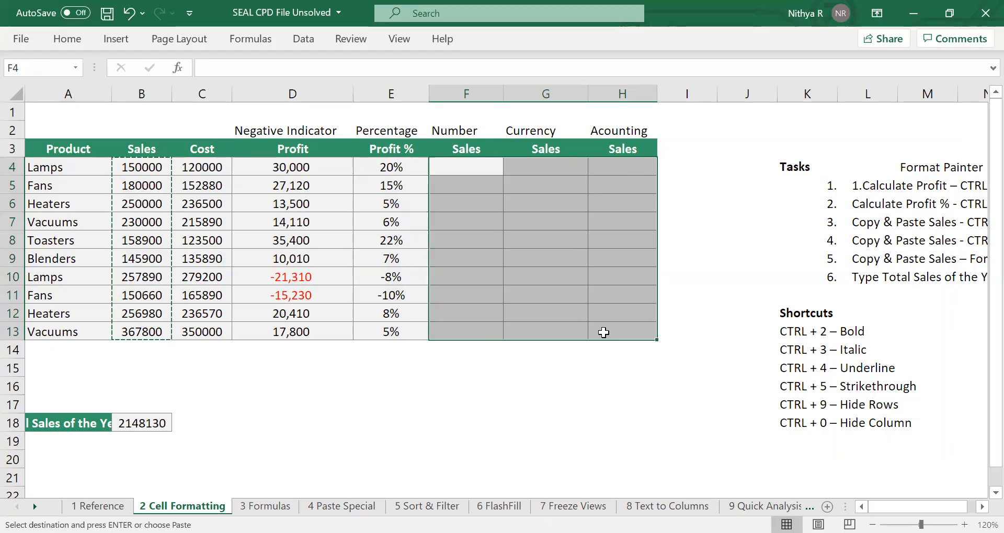
key(Return)
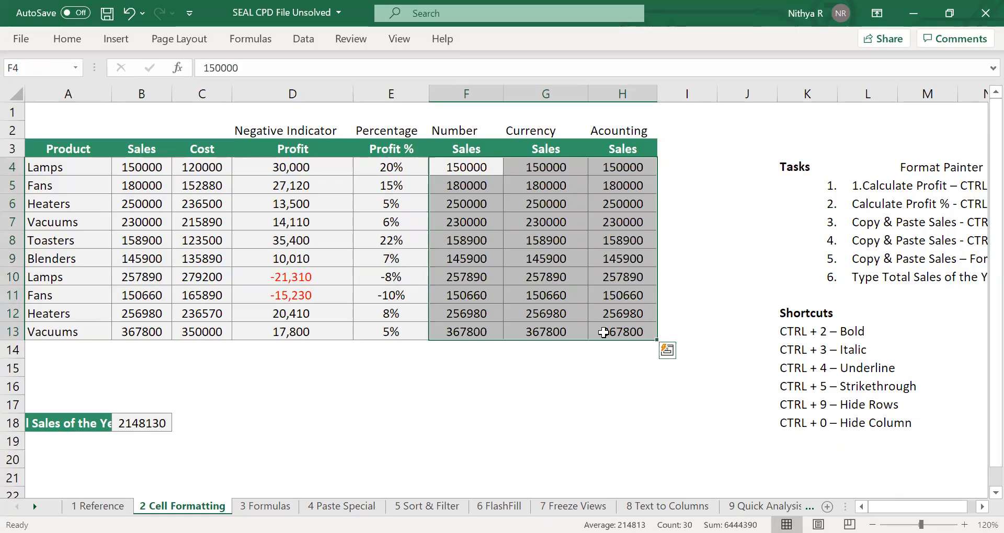
click(578, 291)
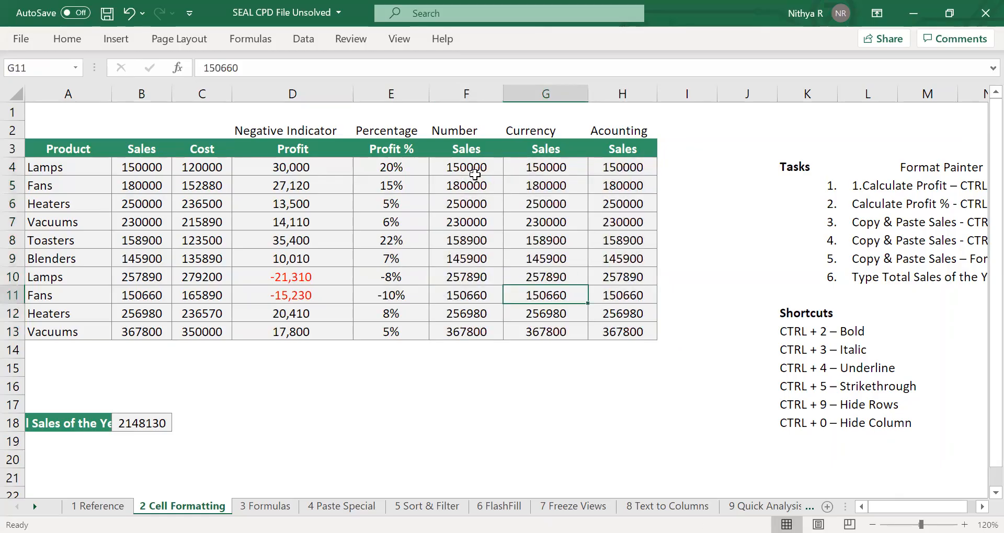
Apply the Number format with thousands separators to the Number sales cells F4:F13.
drag(469, 168, 468, 332)
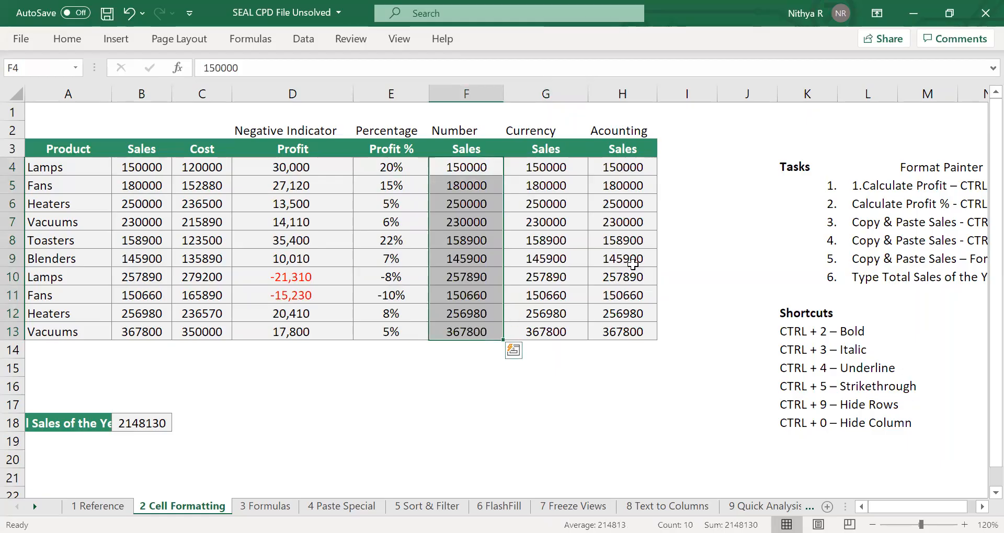
key(ctrl+shift+1)
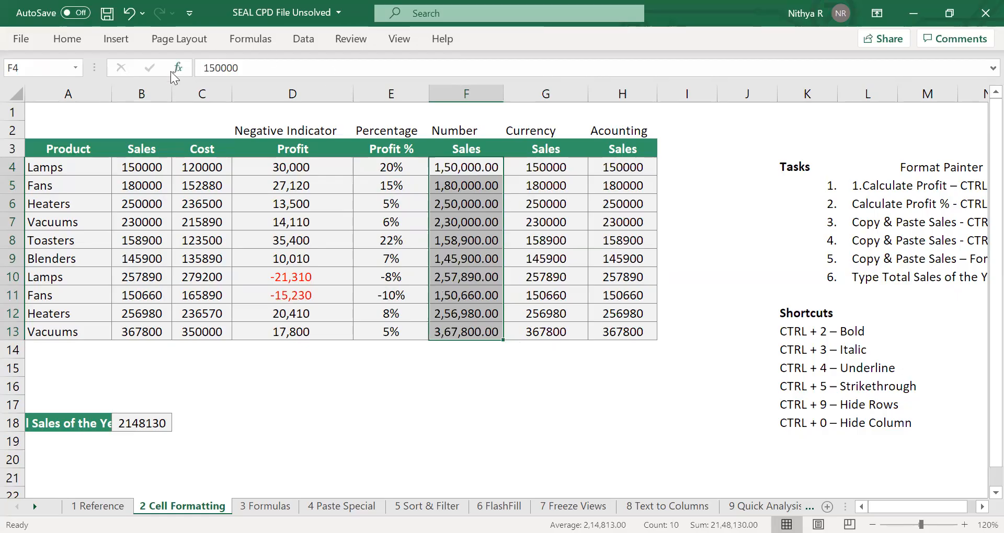
key(ctrl+F1)
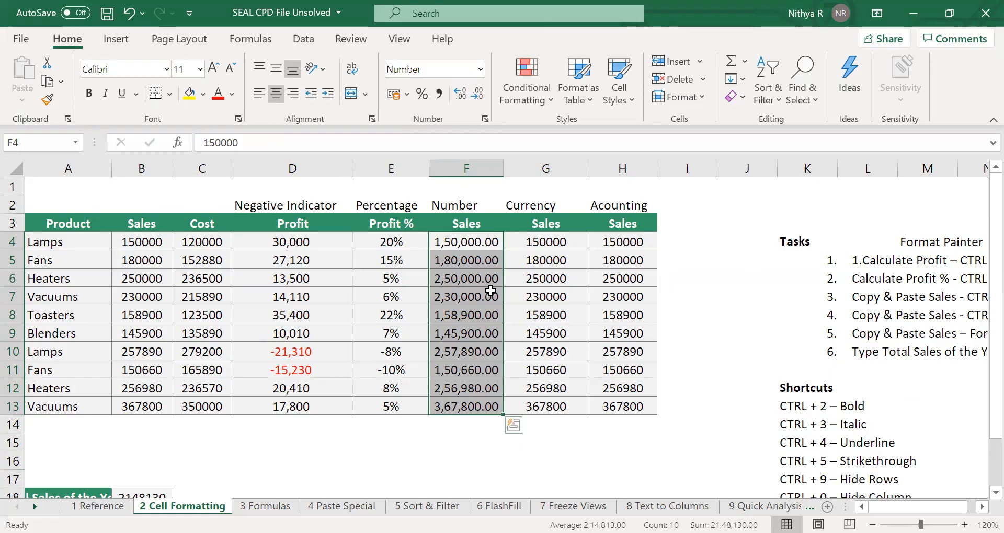
Reduce the Number sales cells F4:F13 to zero decimal places.
click(480, 97)
click(479, 96)
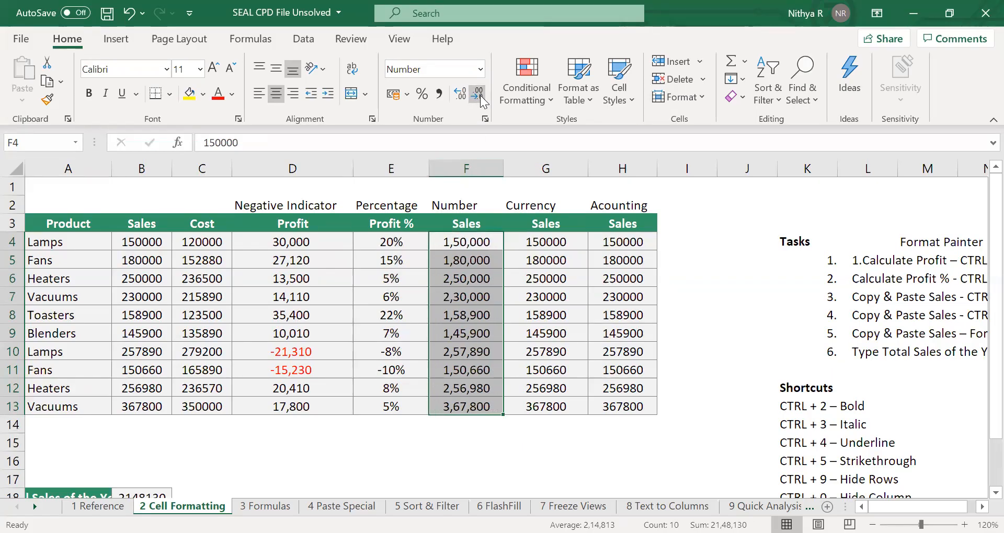
click(454, 97)
click(453, 97)
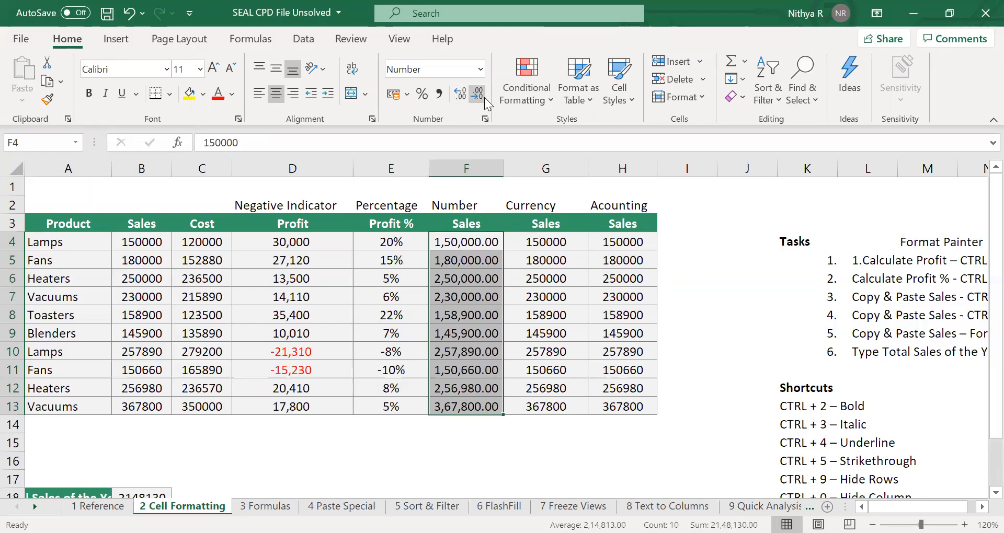
click(478, 96)
click(478, 96)
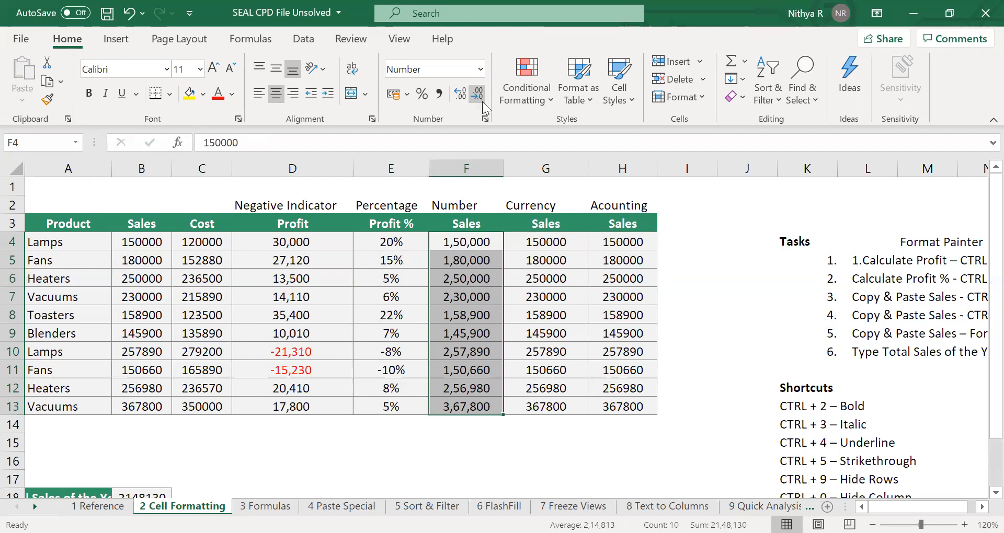
Apply the Currency format to the Currency sales cells G4:G13.
click(546, 242)
drag(545, 243, 552, 407)
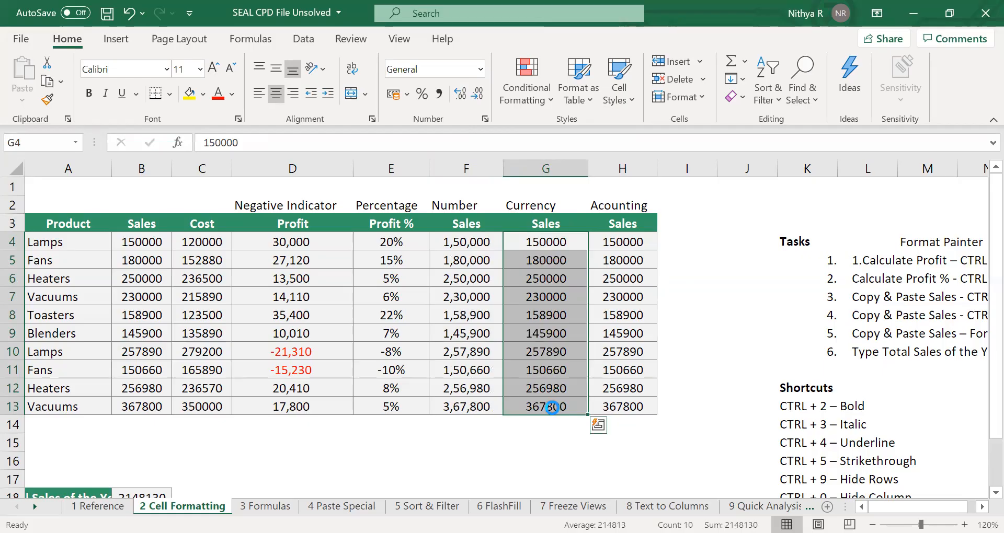
key(ctrl+shift+4)
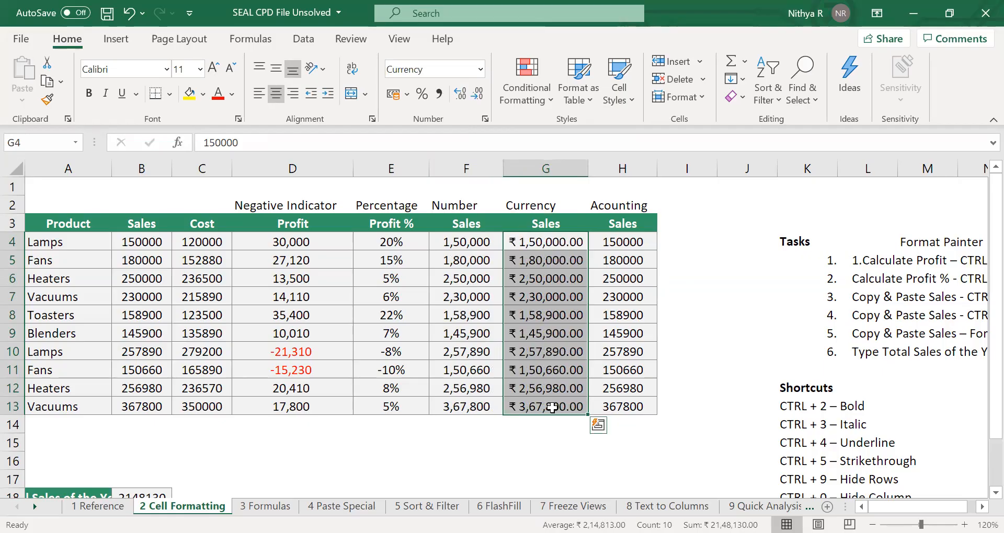
click(604, 315)
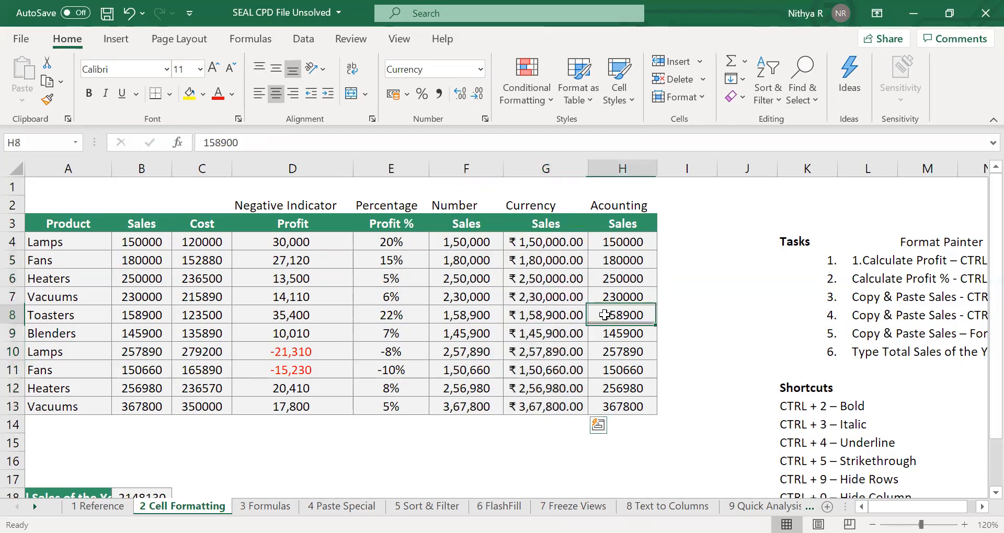
Widen column G so the currency values fit.
click(596, 169)
drag(588, 169, 633, 168)
click(597, 270)
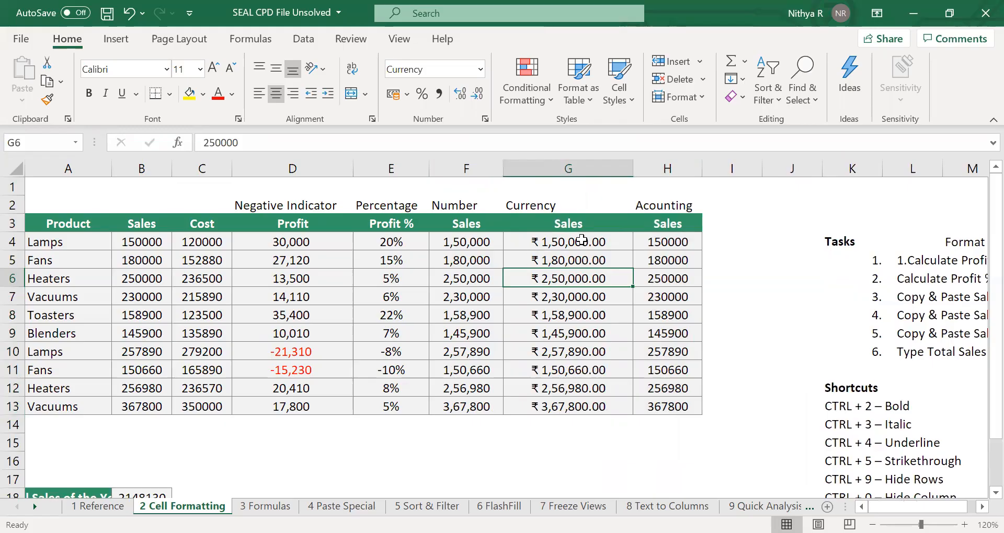
Open Format Cells for G4:G13 to check the currency symbol and negative number options.
drag(581, 240, 582, 332)
drag(571, 403, 571, 402)
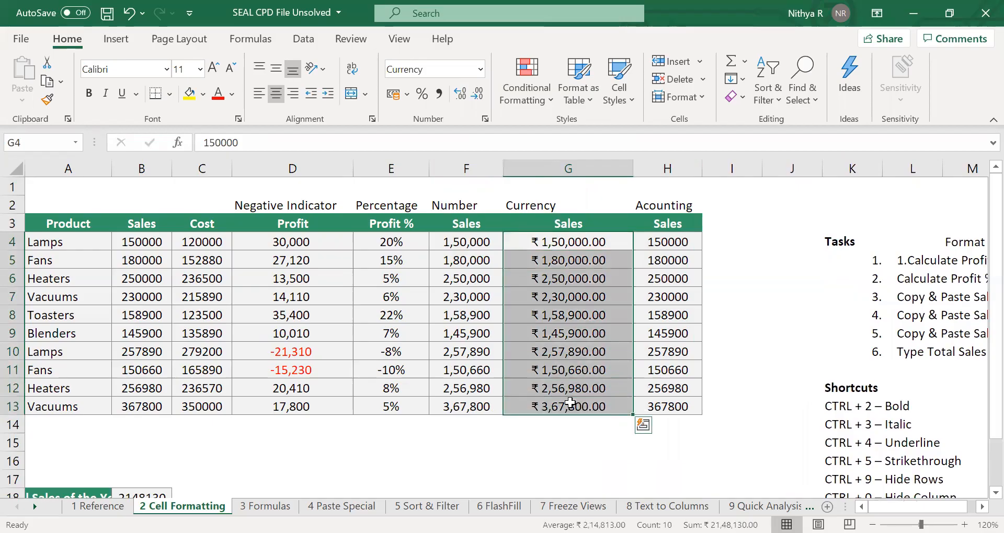
key(ctrl+1)
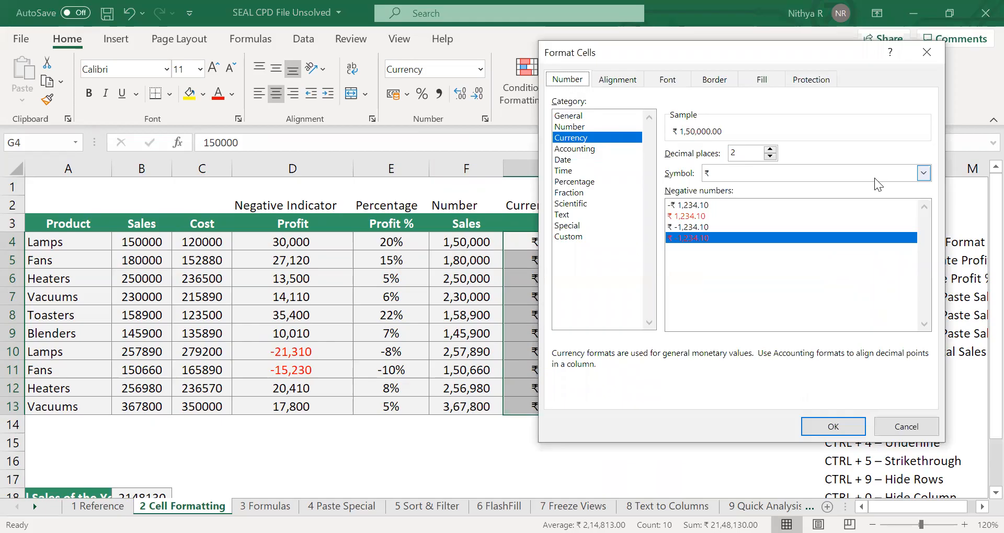
click(922, 174)
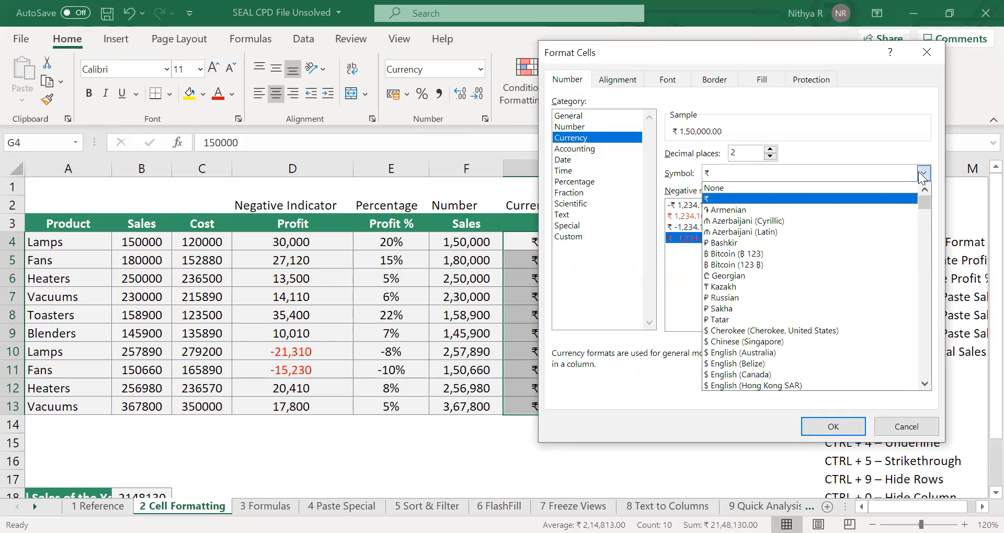
click(922, 173)
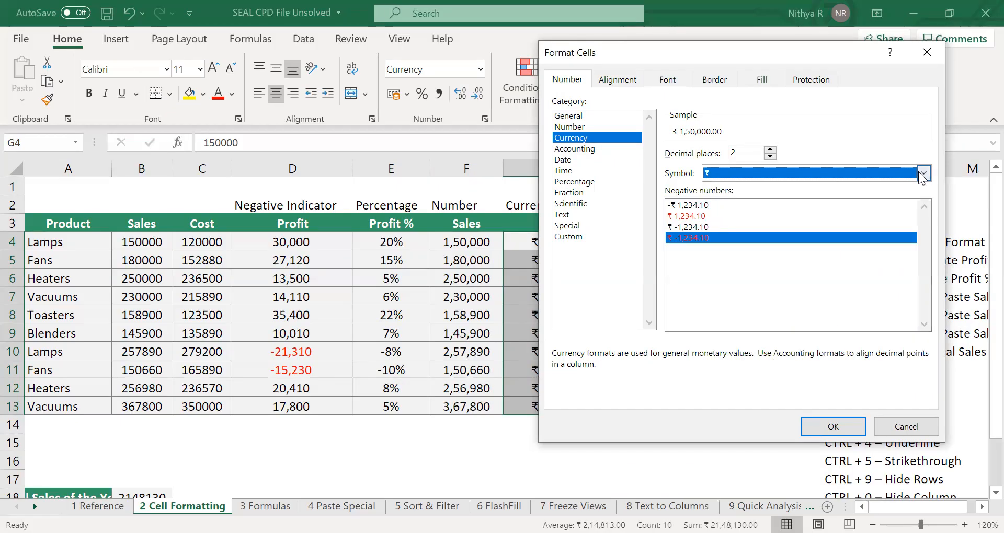
key(Return)
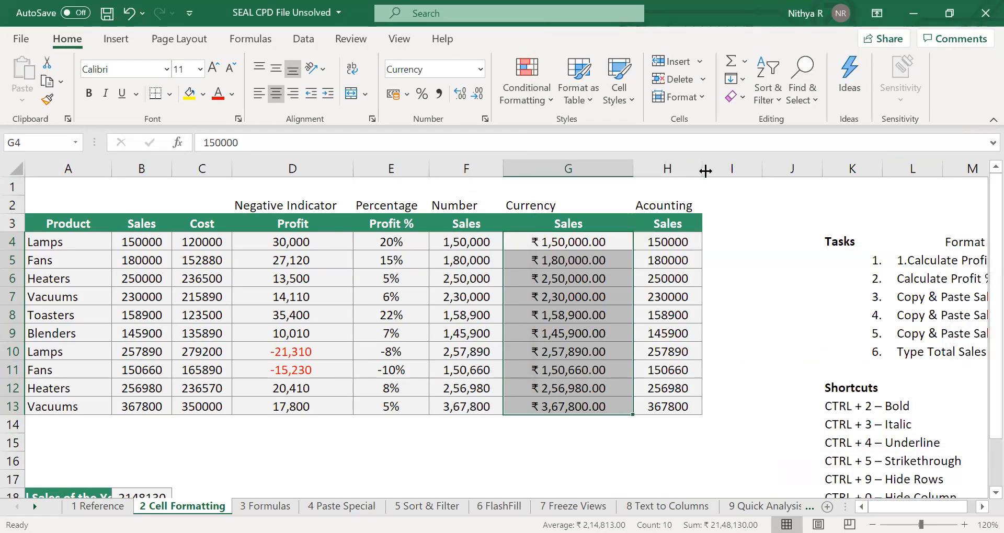
Widen column H and undo the change.
drag(706, 170, 763, 177)
key(ctrl+z)
Apply the Accounting number format to the Accounting sales cells H4:H13.
click(667, 243)
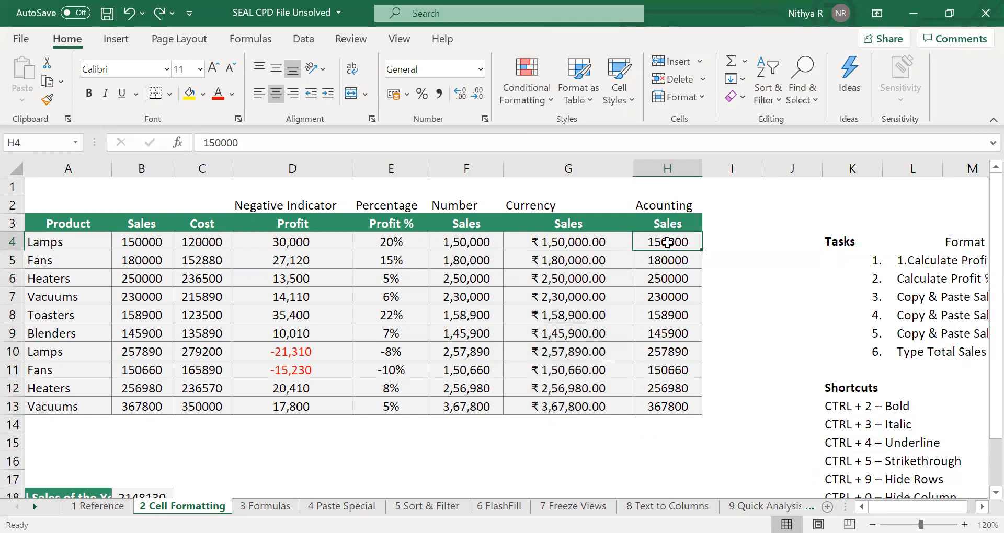
drag(667, 242, 664, 408)
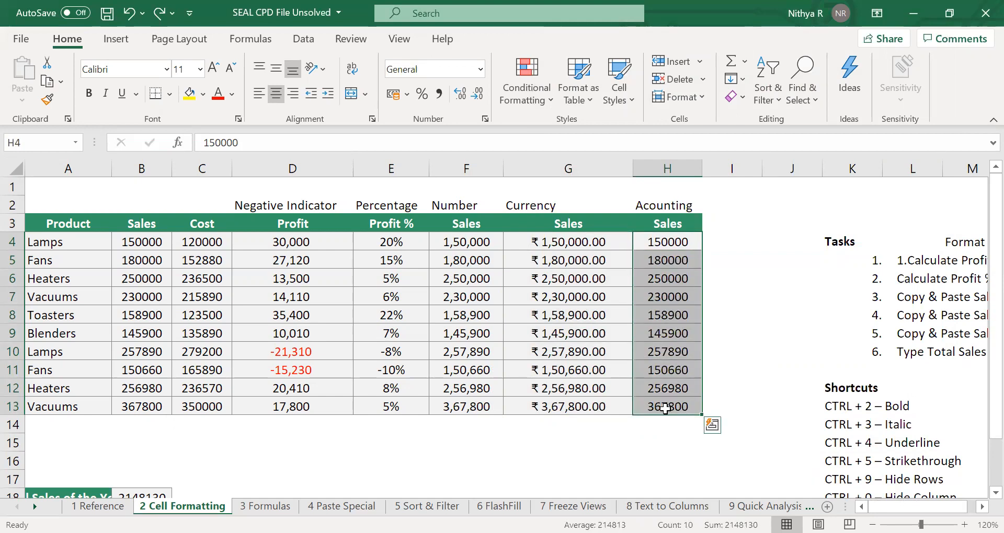
click(480, 70)
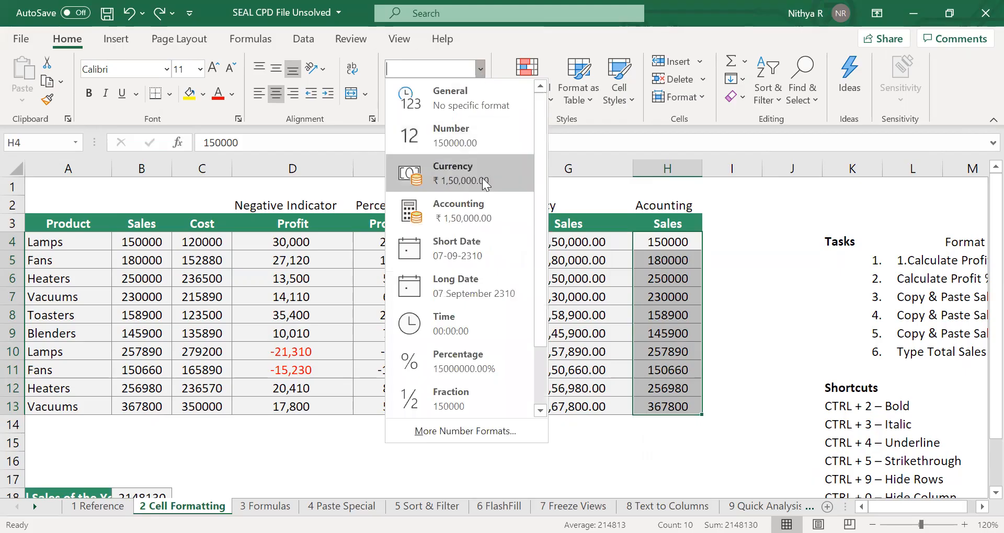
click(485, 222)
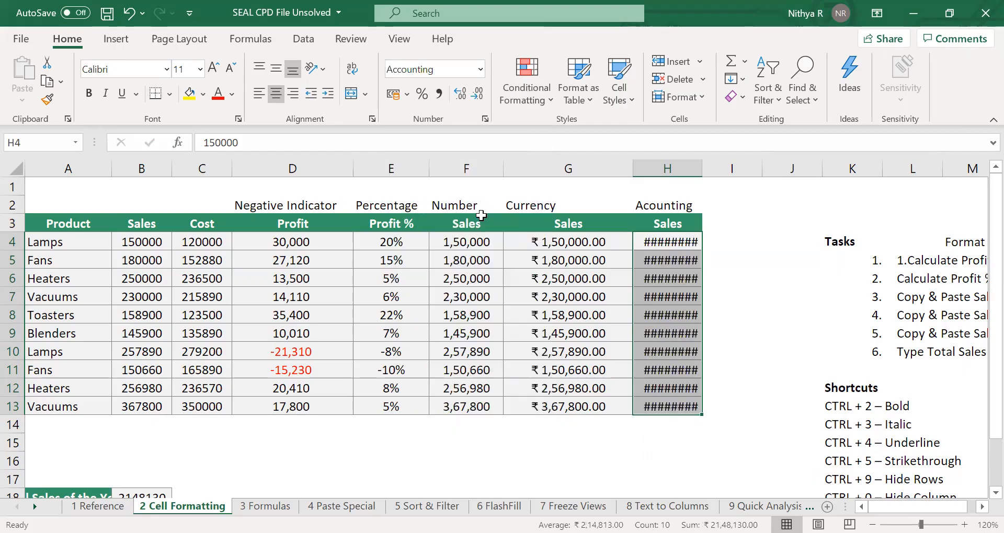
Autofit and widen column H to display the accounting values.
double_click(706, 160)
click(700, 295)
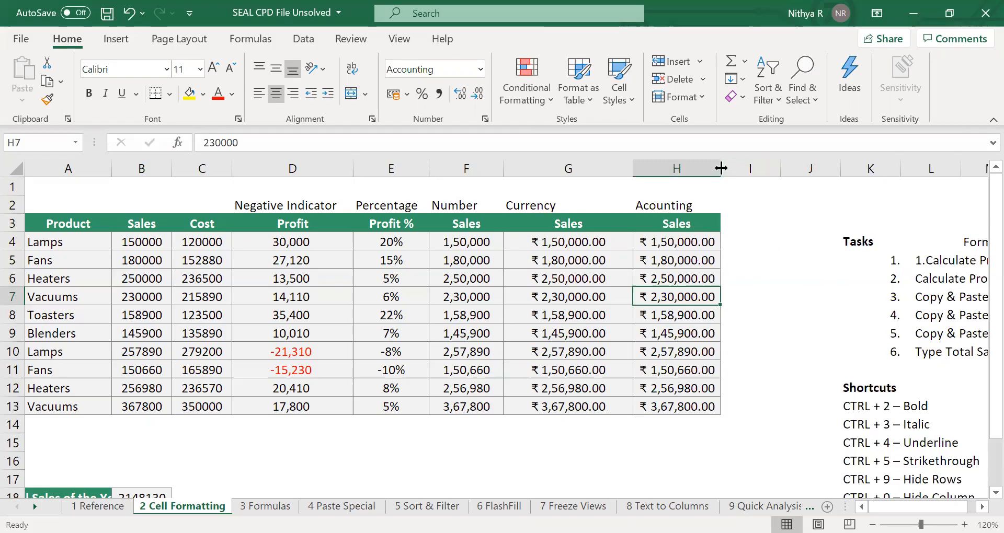
drag(721, 168, 798, 155)
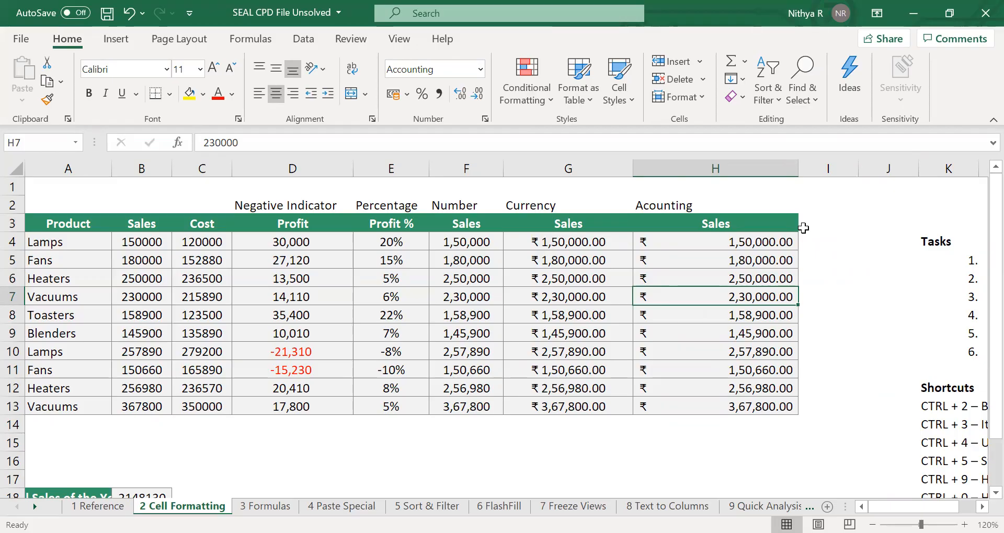
click(804, 228)
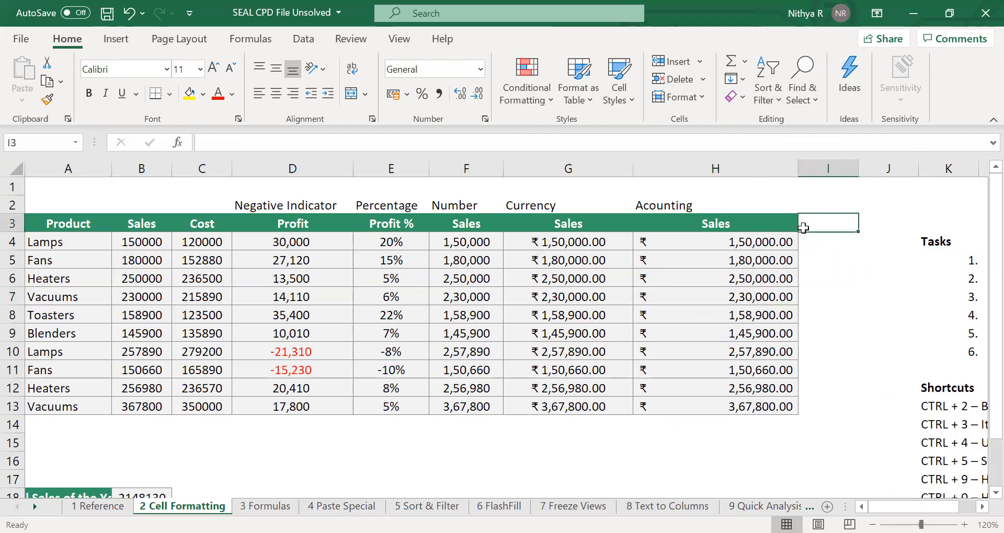
scroll(803, 228, down, 2)
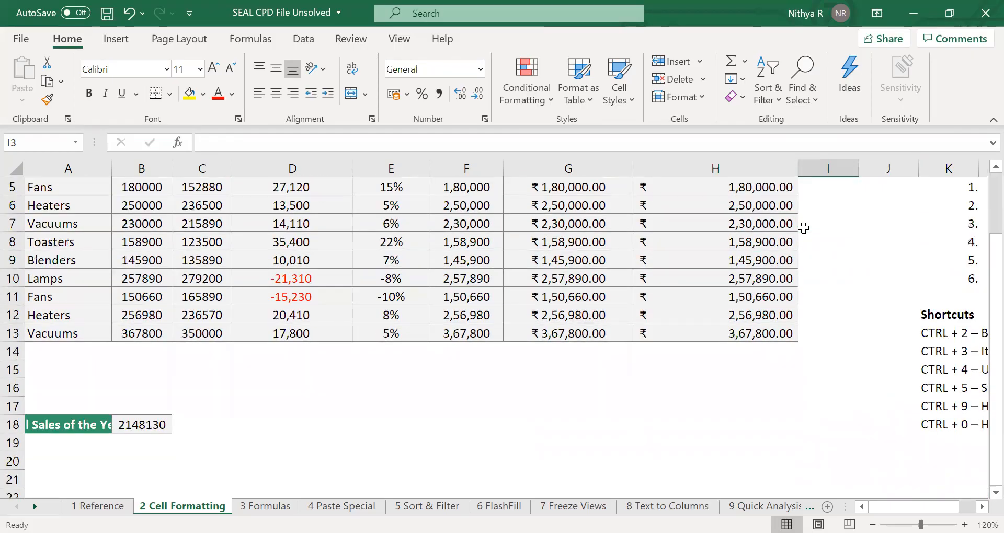
Scroll across to review the task list and shortcut notes beside the table.
scroll(803, 228, right, 3)
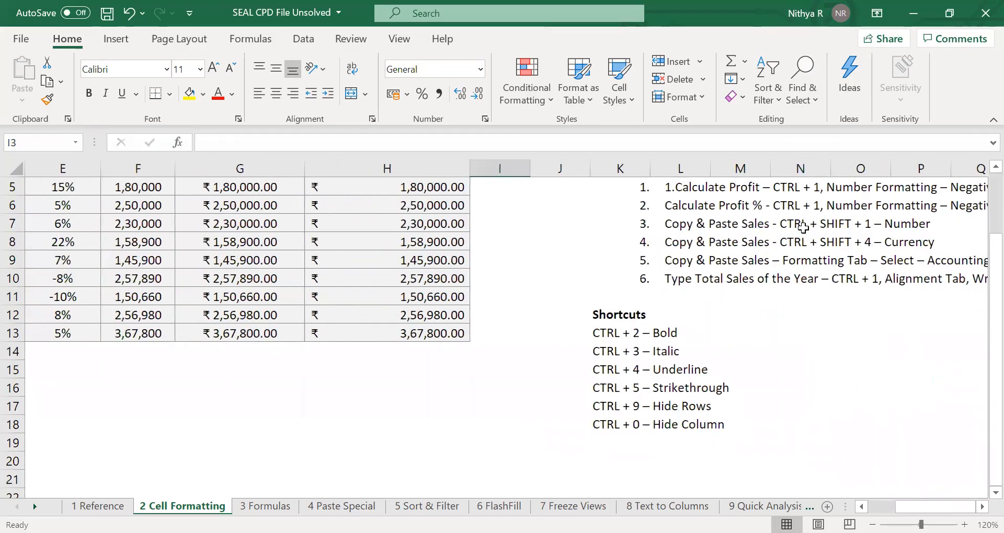
scroll(803, 228, right, 2)
scroll(803, 228, right, 1)
scroll(803, 228, up, 1)
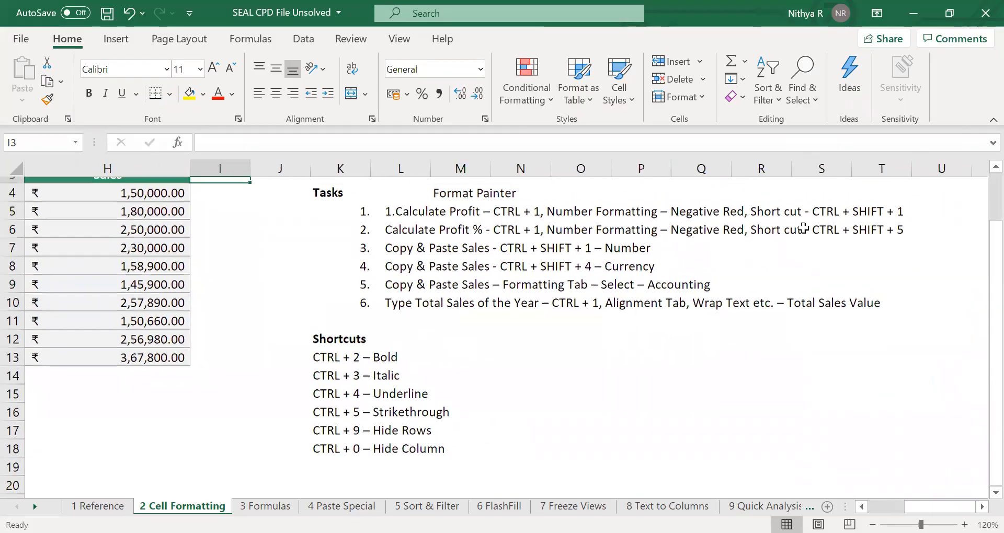
scroll(803, 228, up, 1)
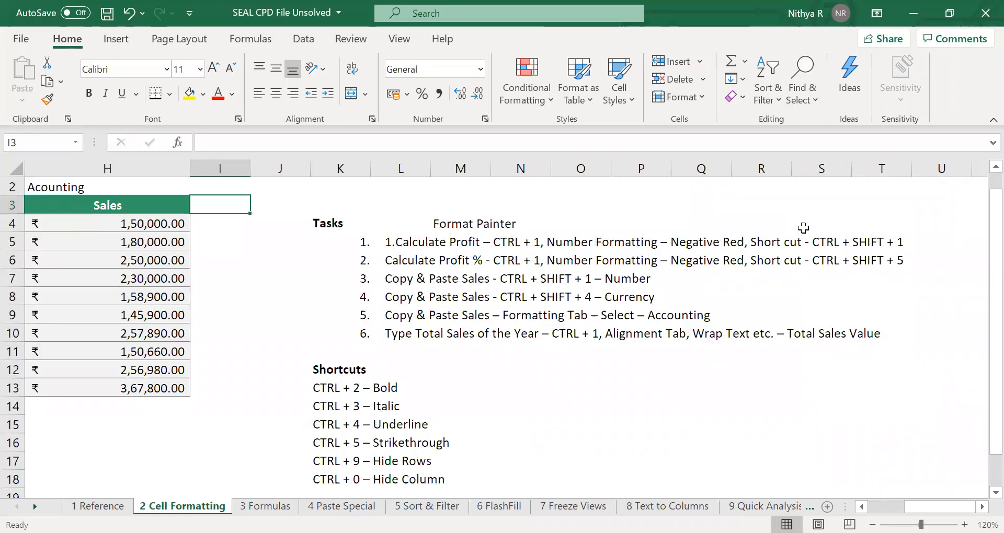
scroll(804, 228, down, 1)
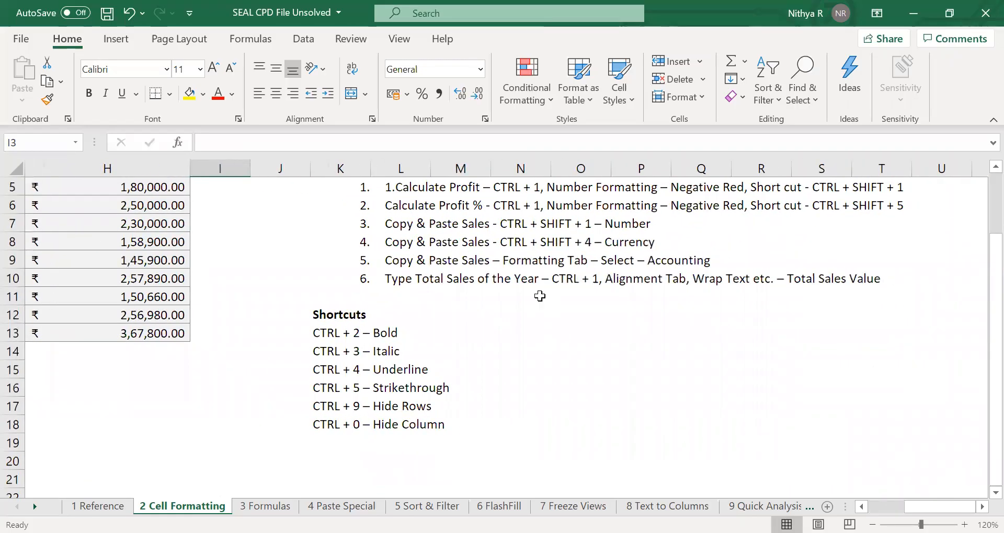
scroll(523, 302, left, 3)
scroll(524, 303, left, 4)
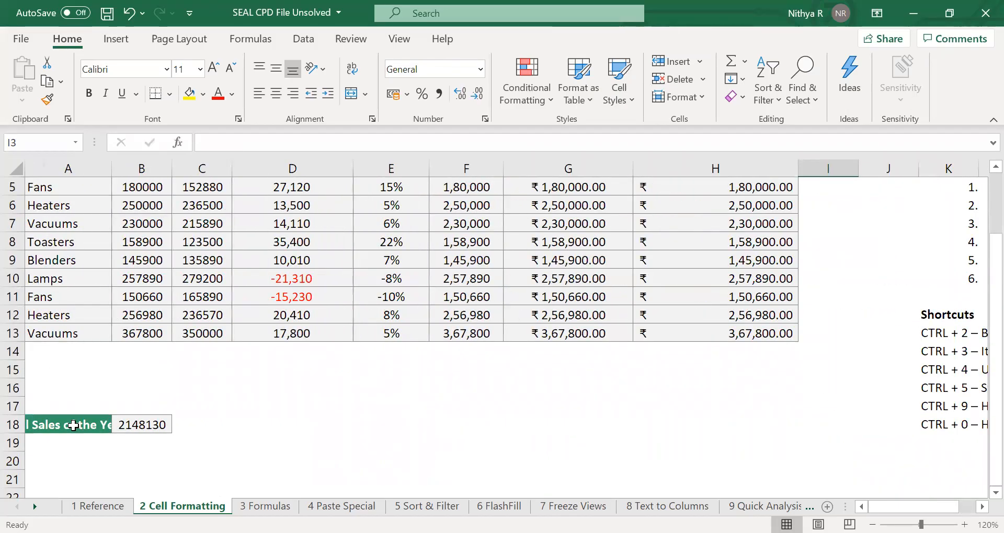
Enter the label "Total sales of the Year is" in cell A18.
click(74, 425)
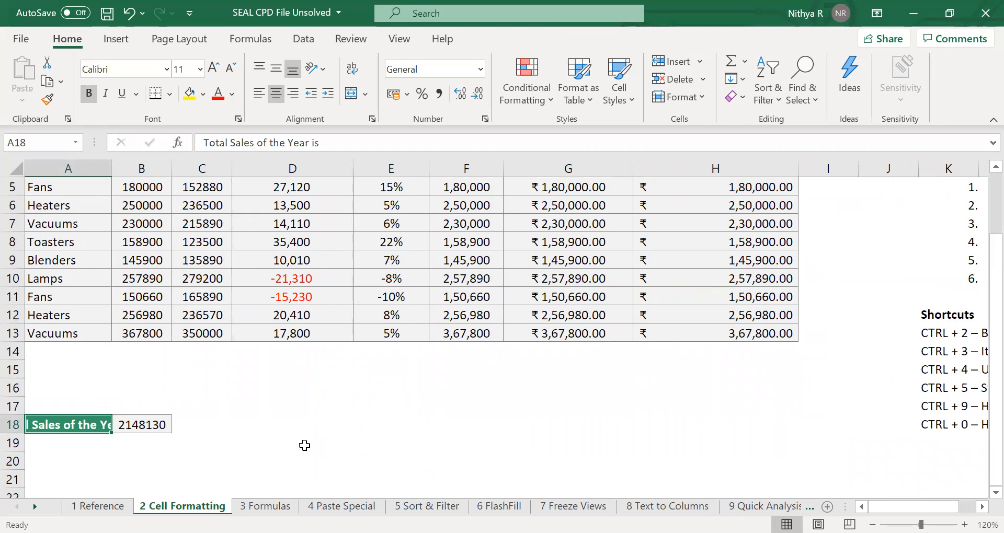
text(Tota)
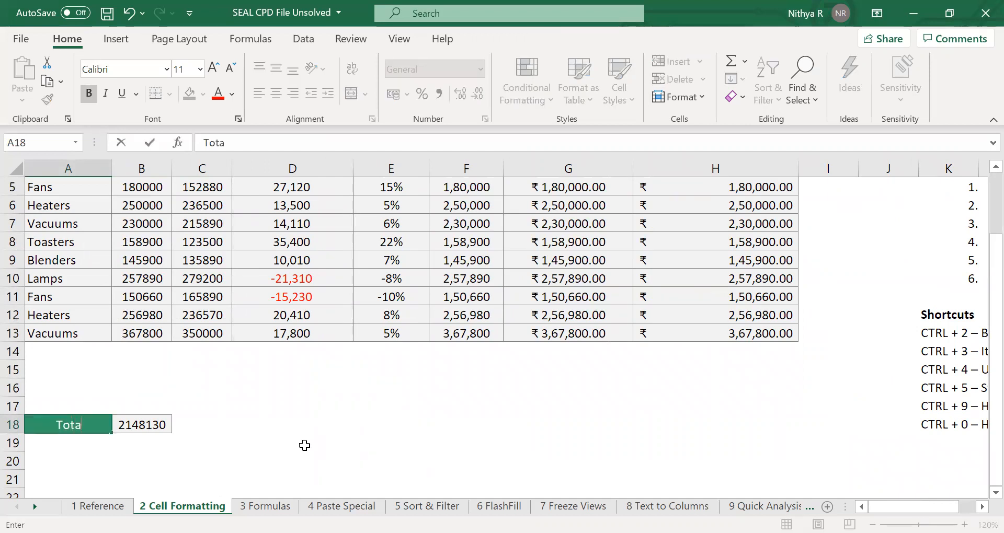
text(l sale)
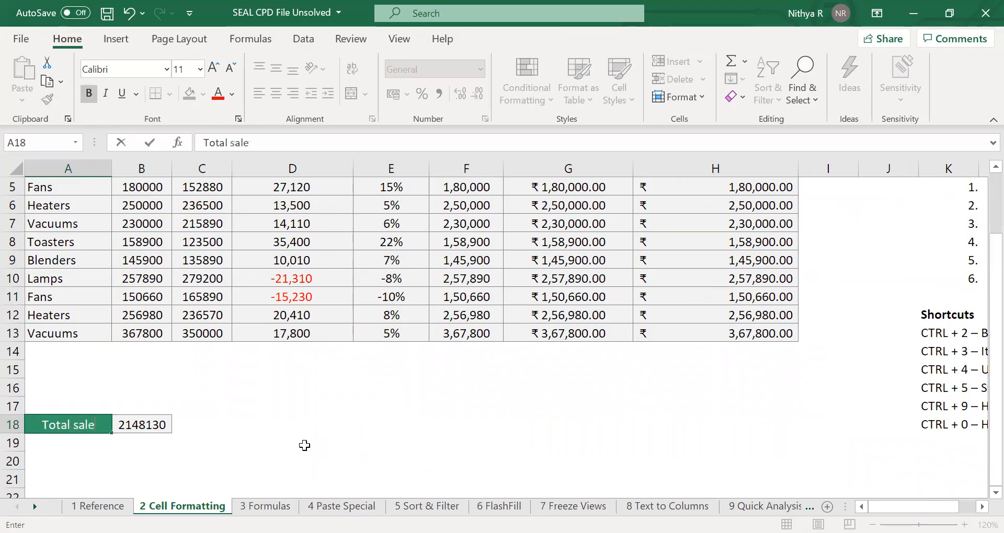
text(s of the)
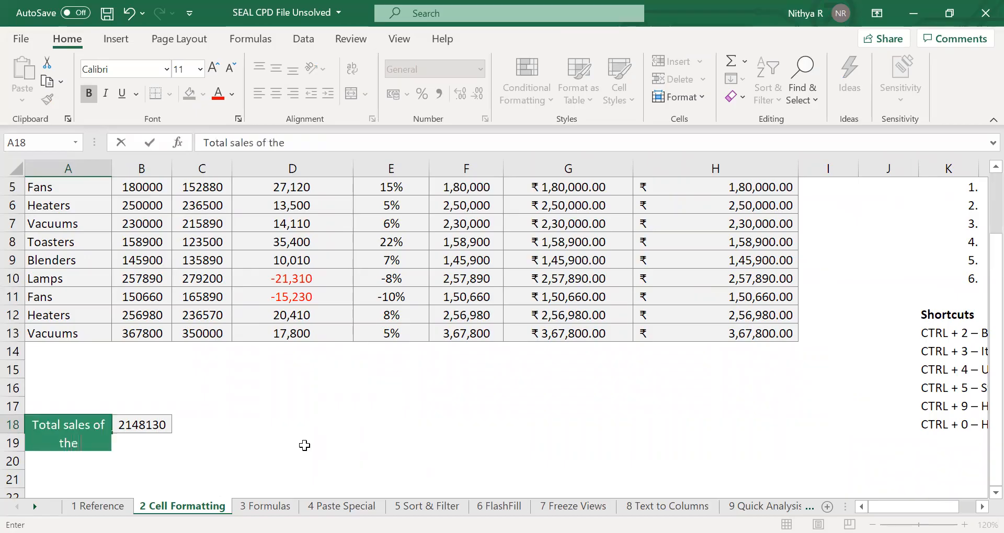
text( Year is)
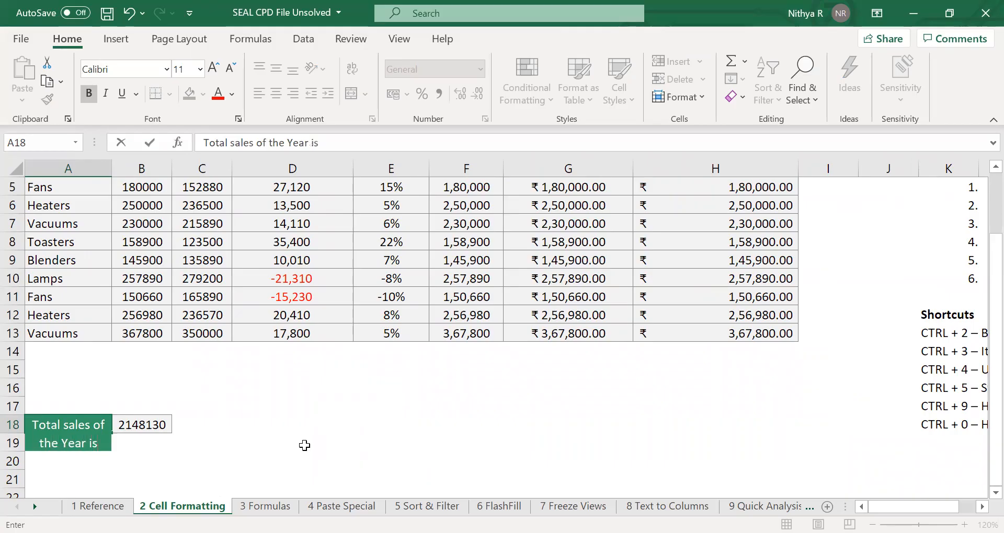
key(Return)
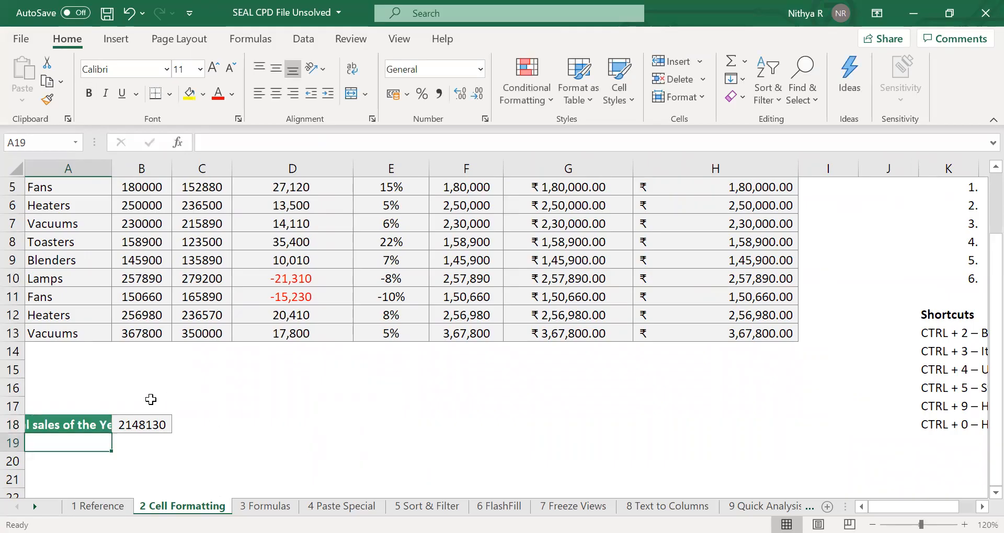
Autofit column A to the A18 label and undo the change.
click(92, 422)
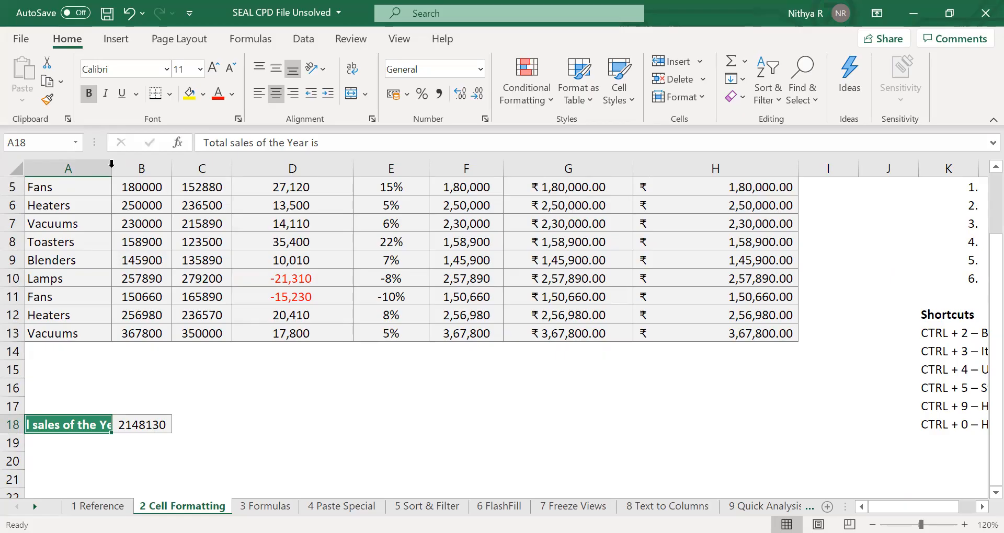
double_click(112, 167)
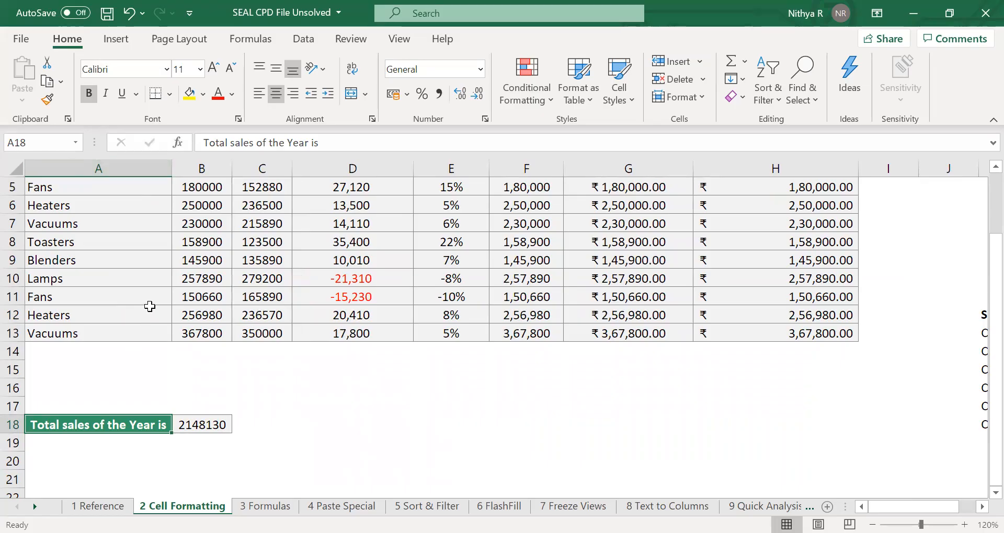
key(ctrl+z)
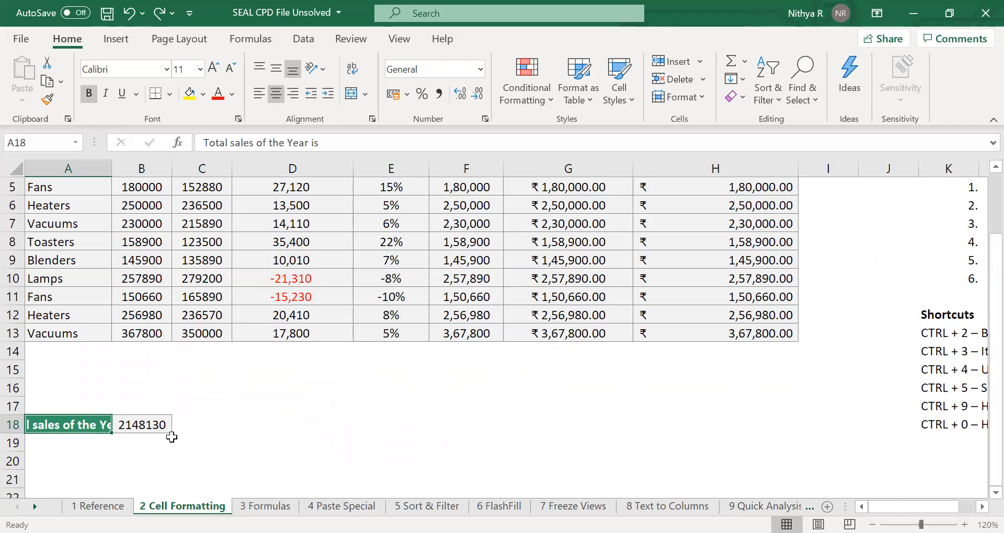
Turn on Wrap text for the label in A18 through Format Cells alignment options.
key(ctrl+1)
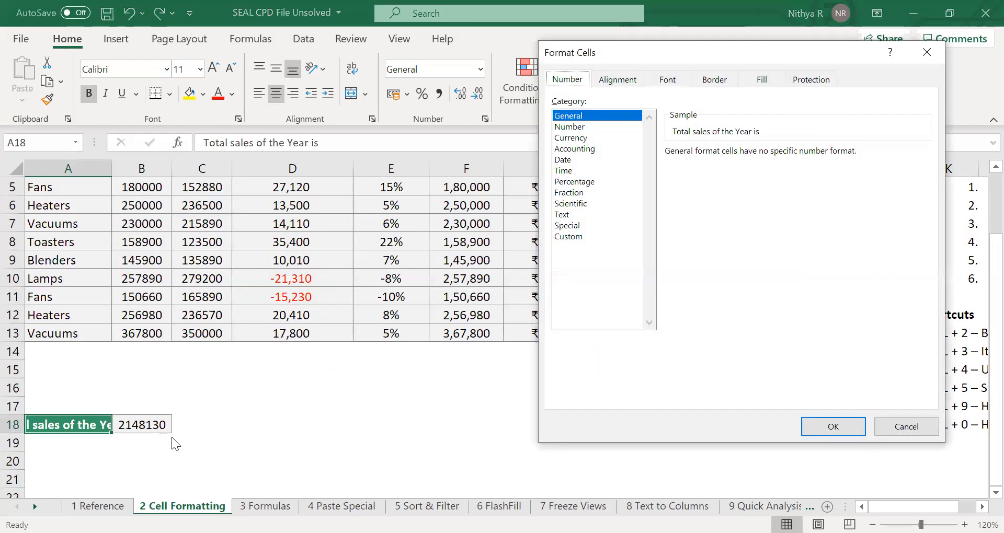
click(617, 84)
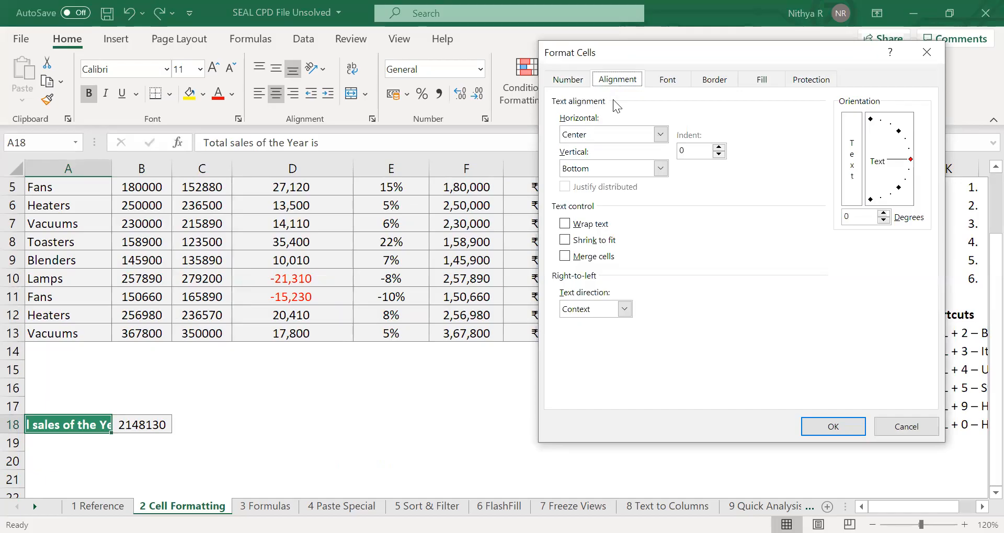
click(564, 225)
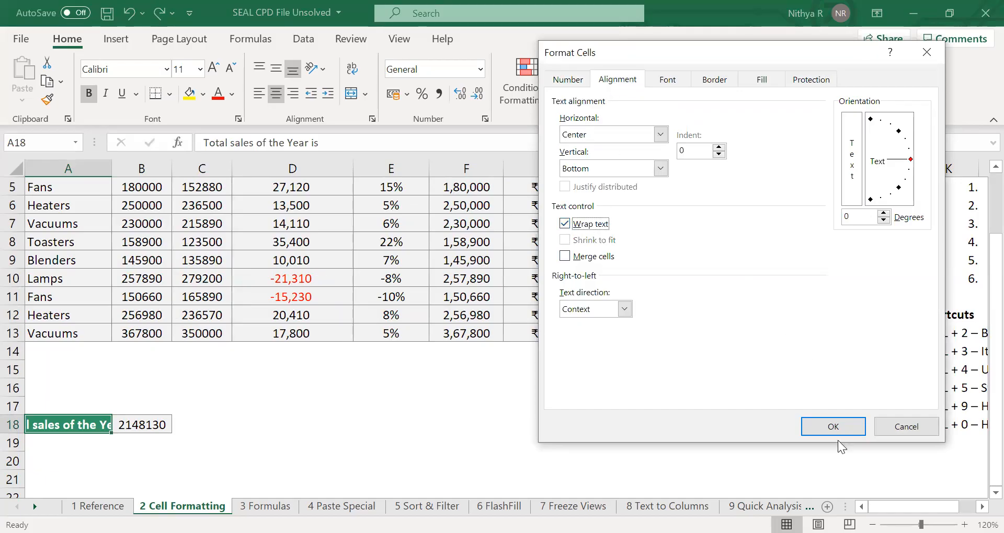
click(826, 427)
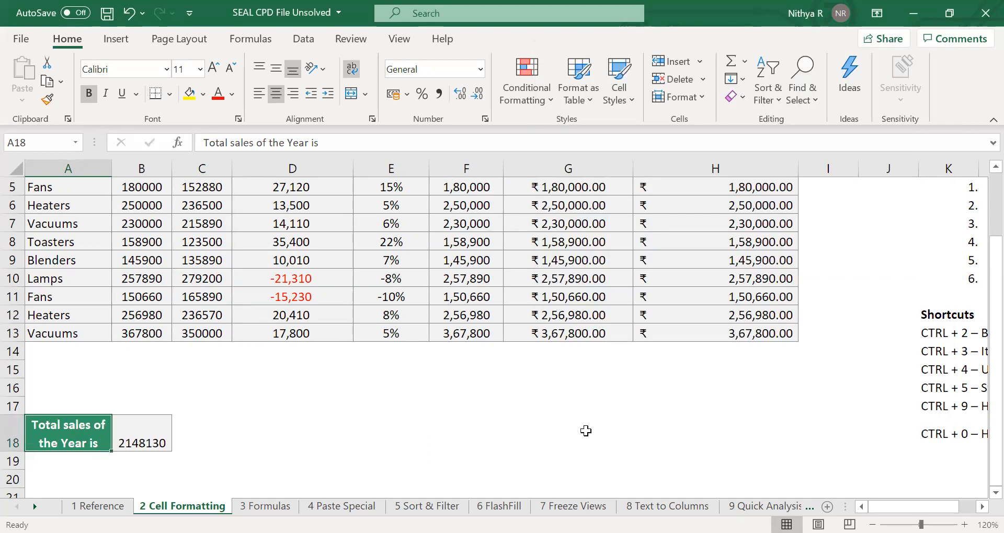
Check the sum formula in the total cell B18.
scroll(552, 453, down, 3)
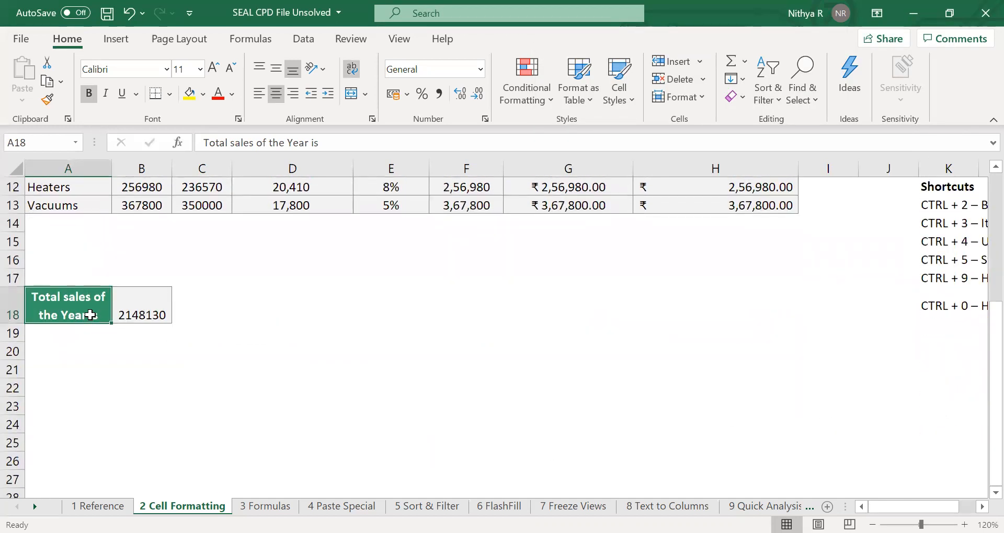
click(137, 317)
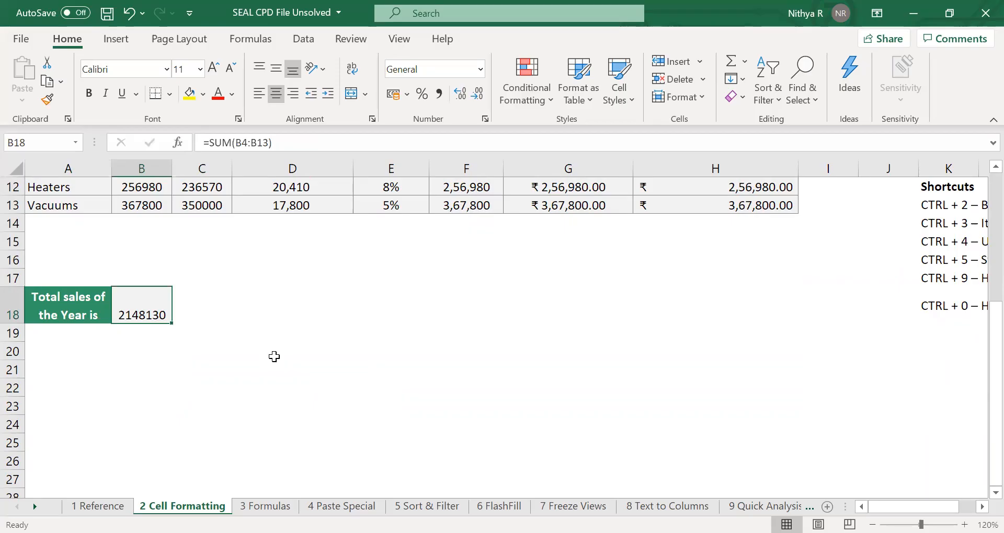
scroll(274, 357, up, 2)
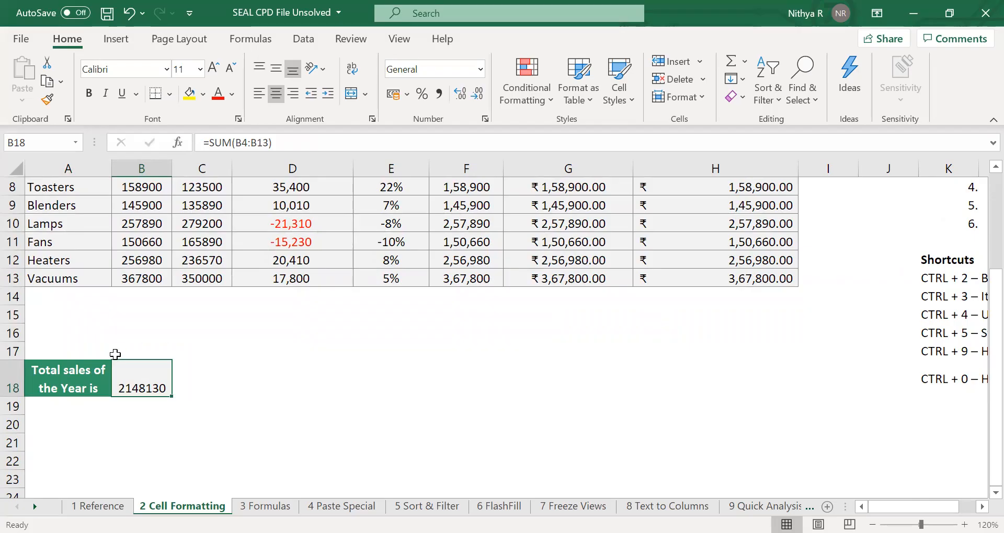
Toggle bold off and back on for the A18 label.
click(89, 370)
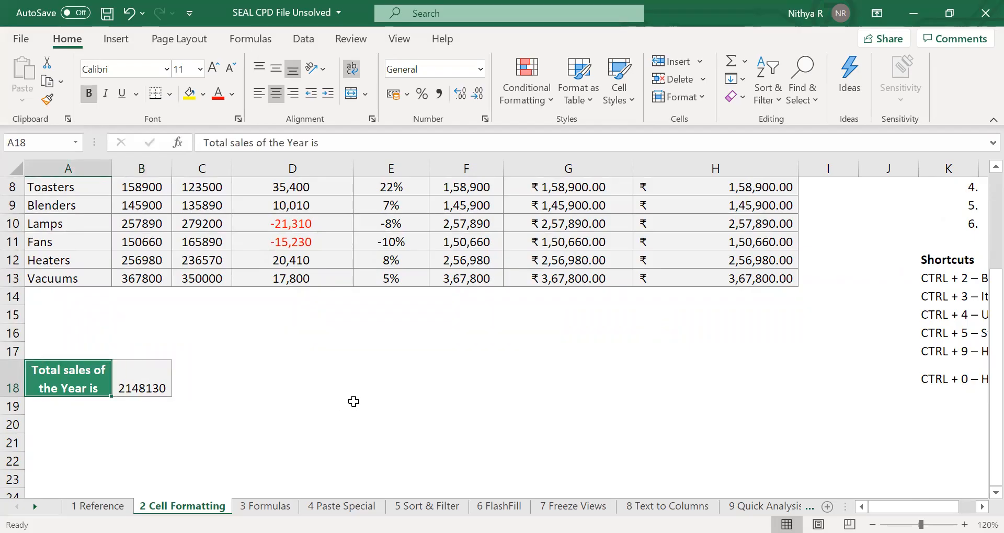
key(ctrl+2)
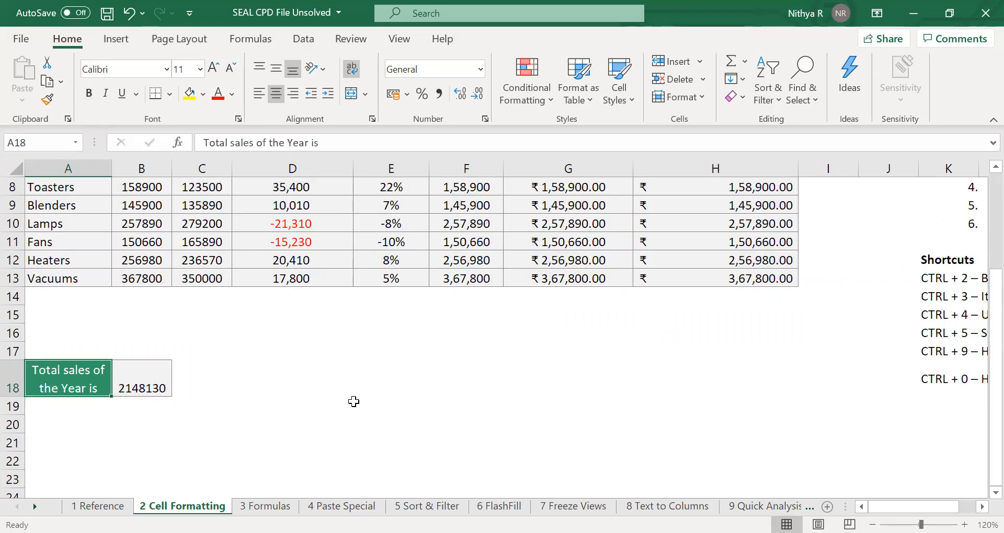
key(ctrl+2)
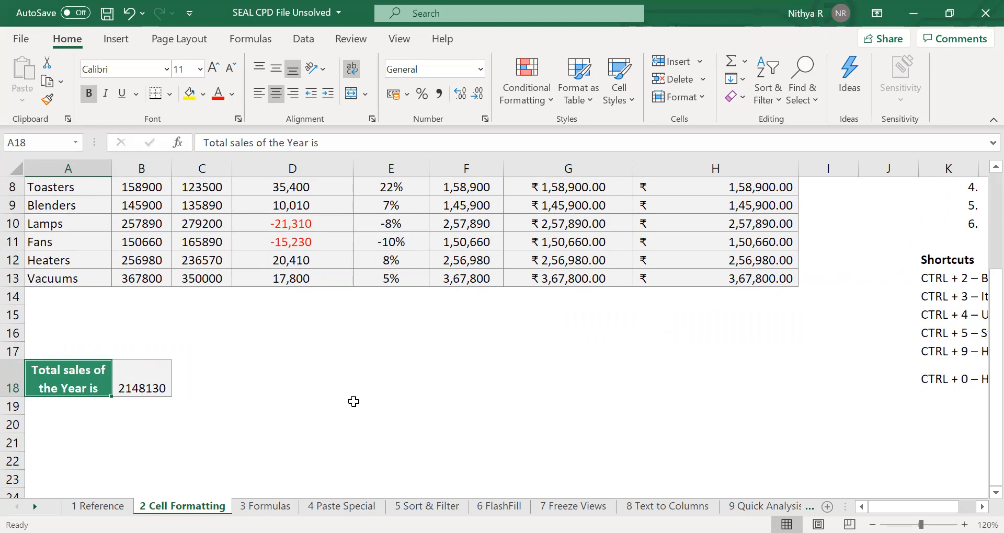
Make the A18 label italic and underlined.
click(651, 386)
scroll(650, 386, right, 3)
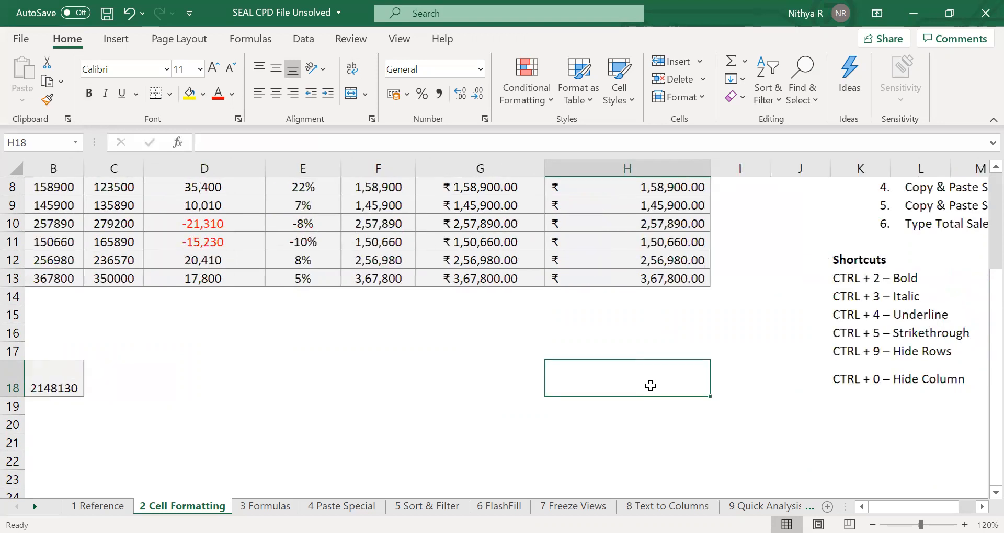
scroll(650, 386, left, 3)
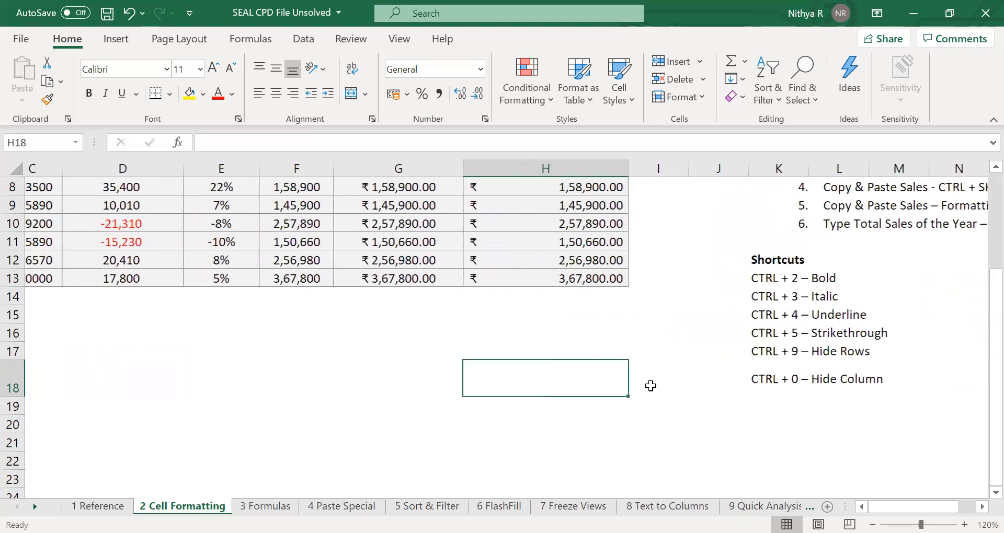
click(73, 372)
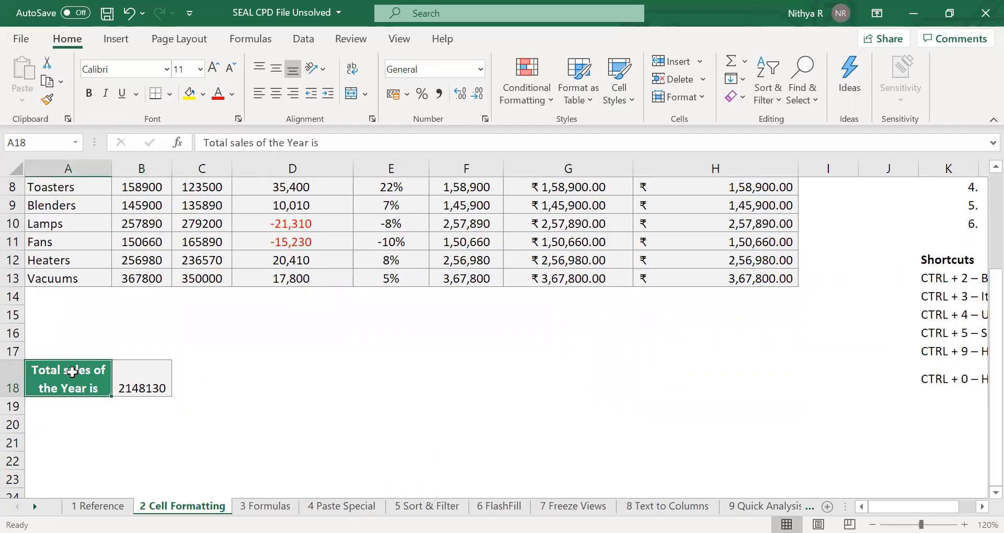
key(ctrl+3)
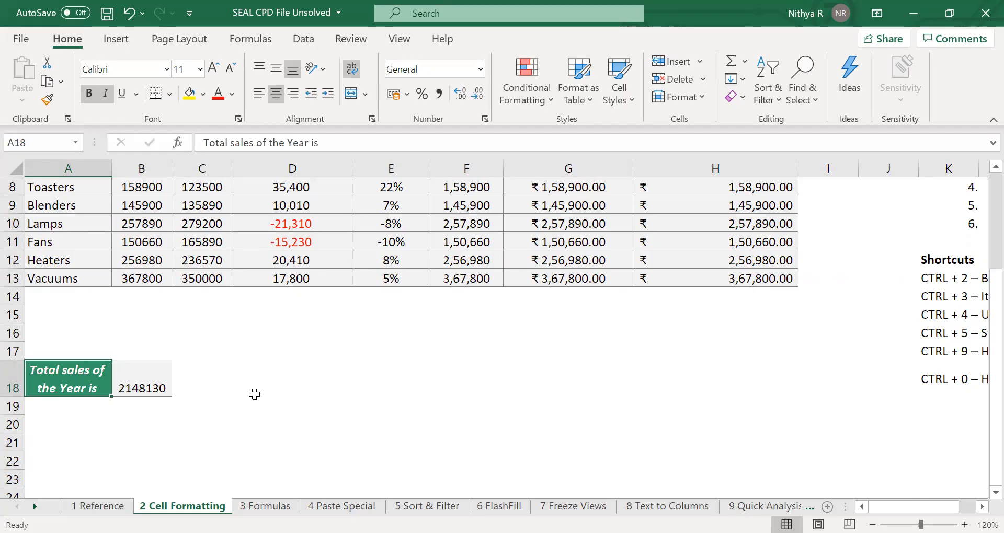
key(ctrl+4)
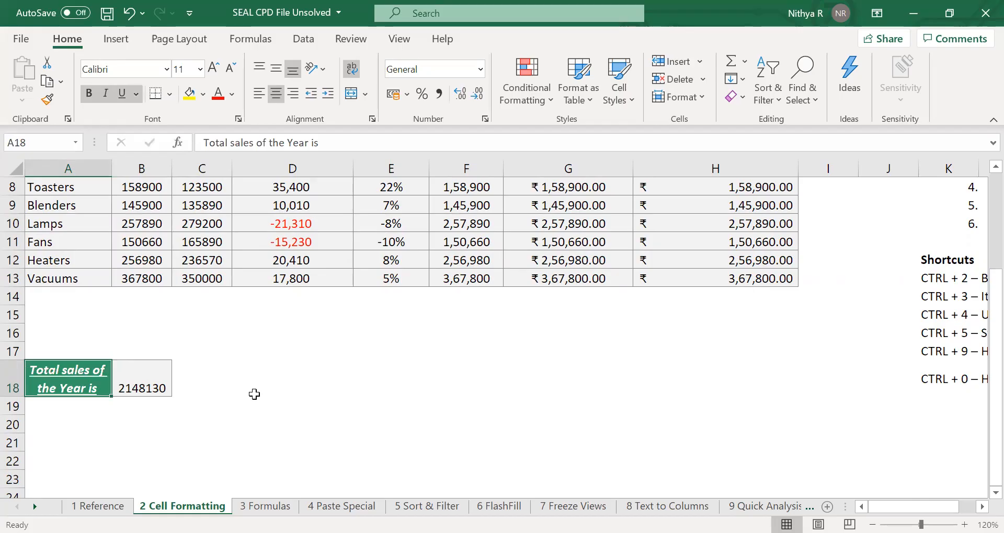
Apply strikethrough to the A18 label.
key(ctrl+5)
scroll(254, 395, right, 1)
scroll(254, 394, left, 1)
Try hiding row 18 and then column A, undoing each.
key(ctrl+9)
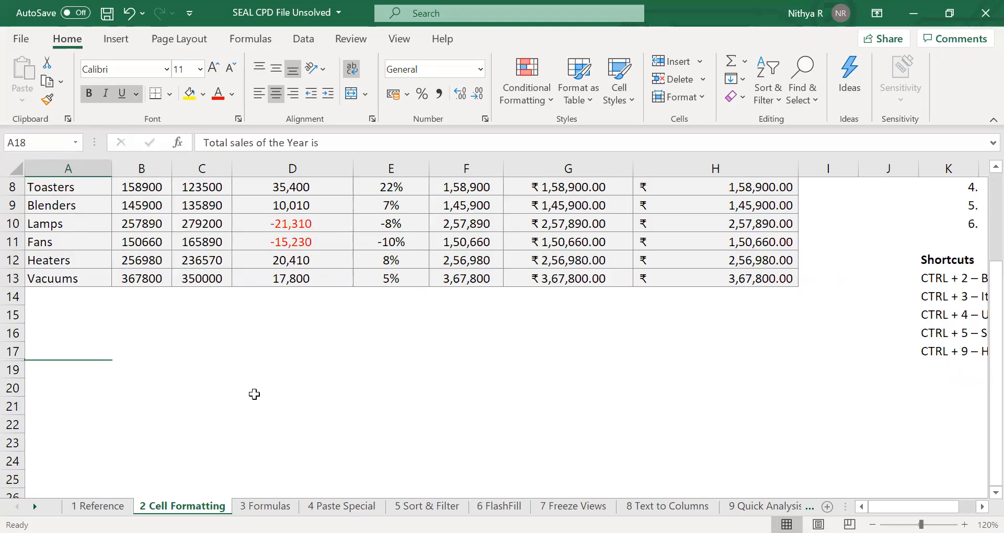
key(ctrl+z)
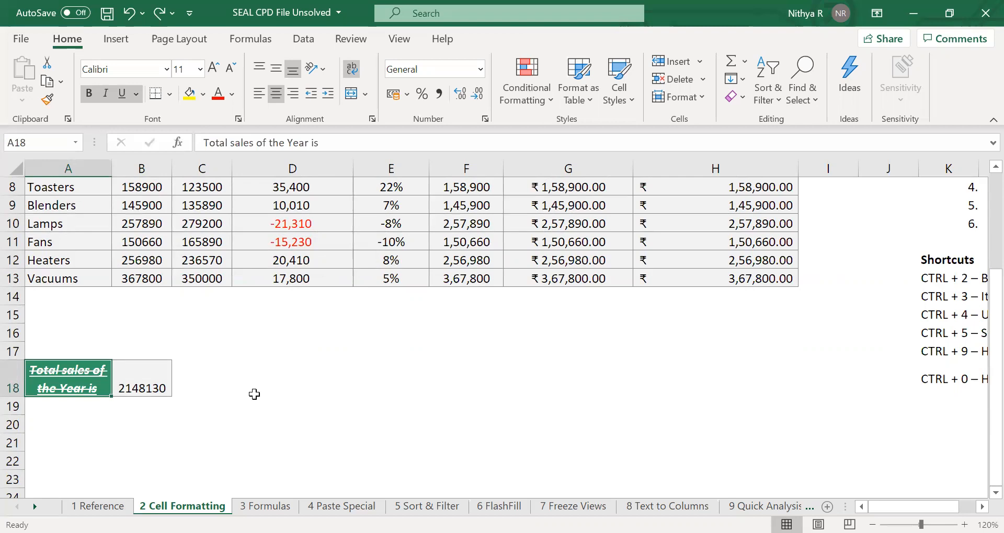
key(ctrl+0)
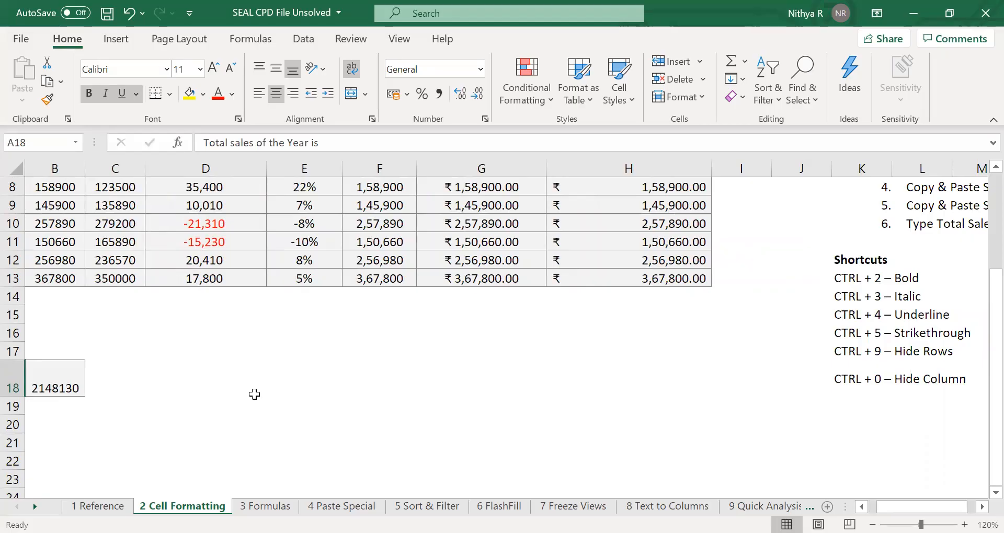
key(ctrl+z)
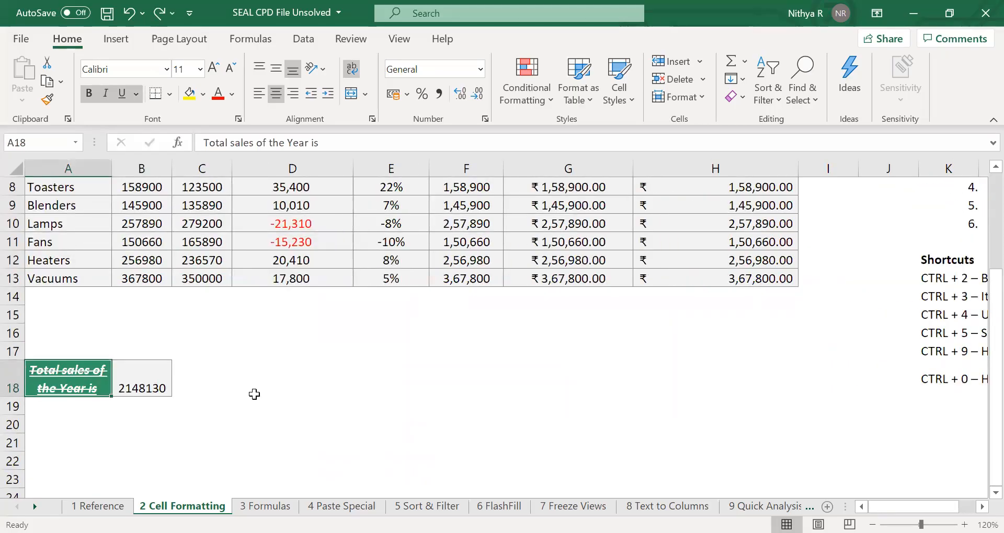
click(370, 297)
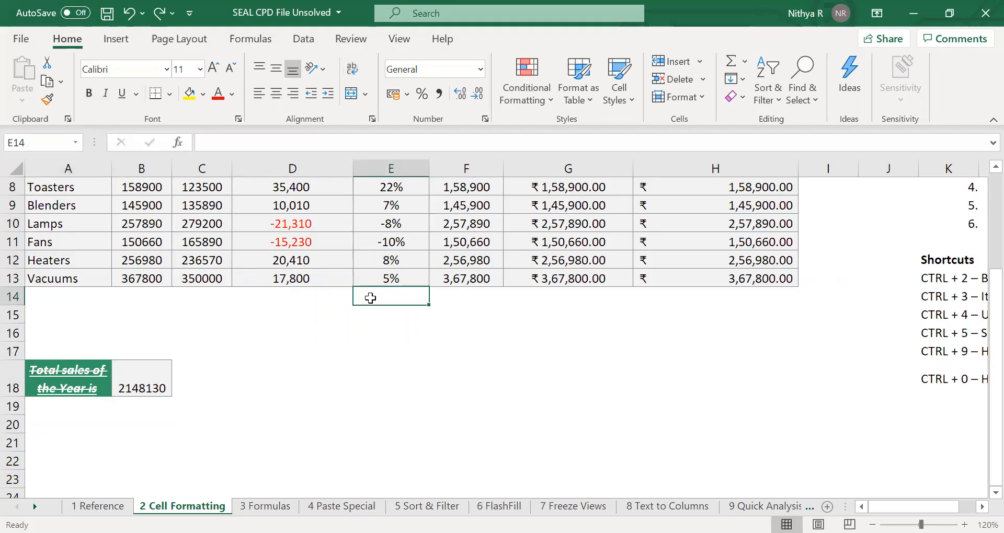
scroll(370, 298, up, 3)
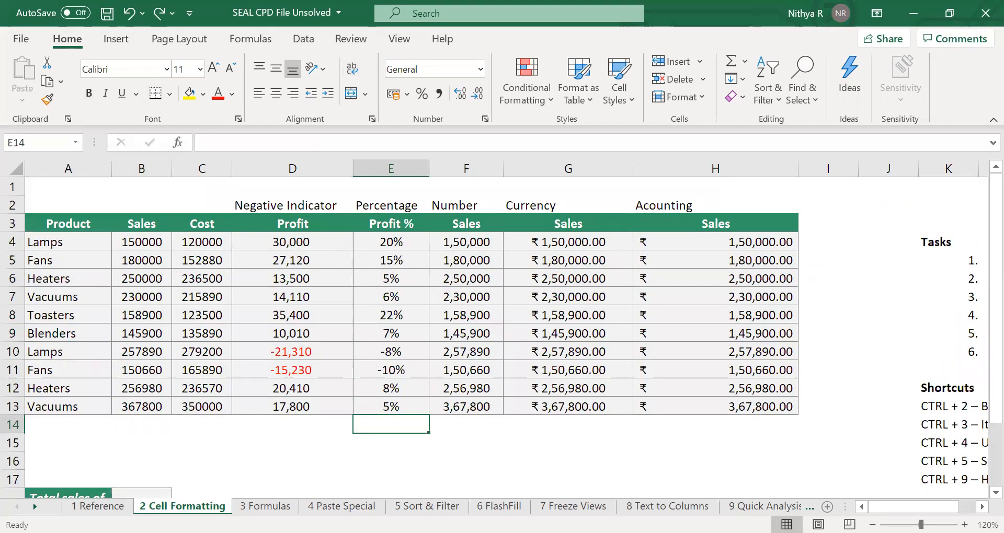